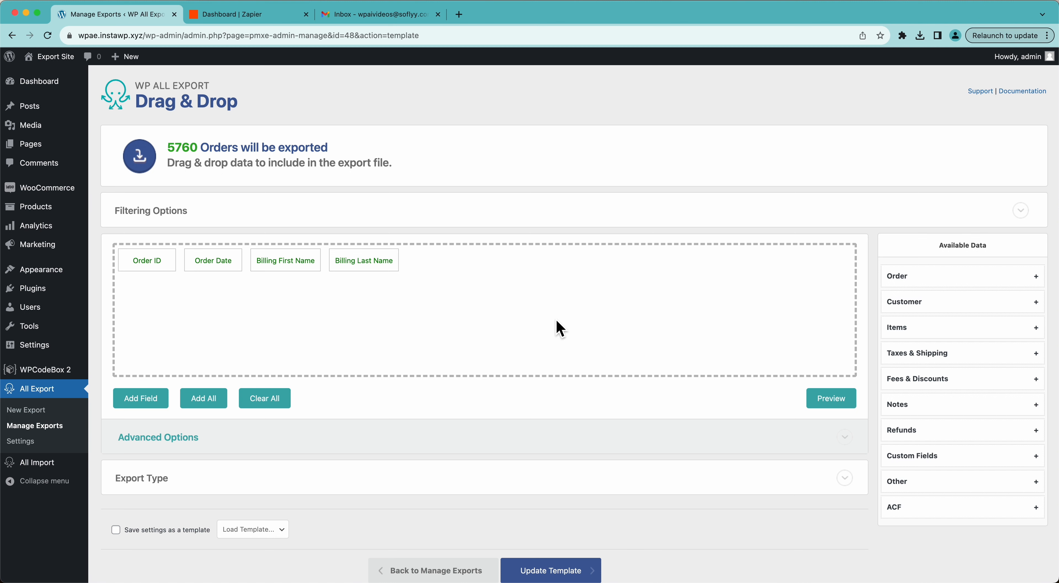
Step: Go back to the WP All Export Manage Exports list, then switch to the Zapier dashboard
{"action": "left_click", "coordinate": [47, 428]}
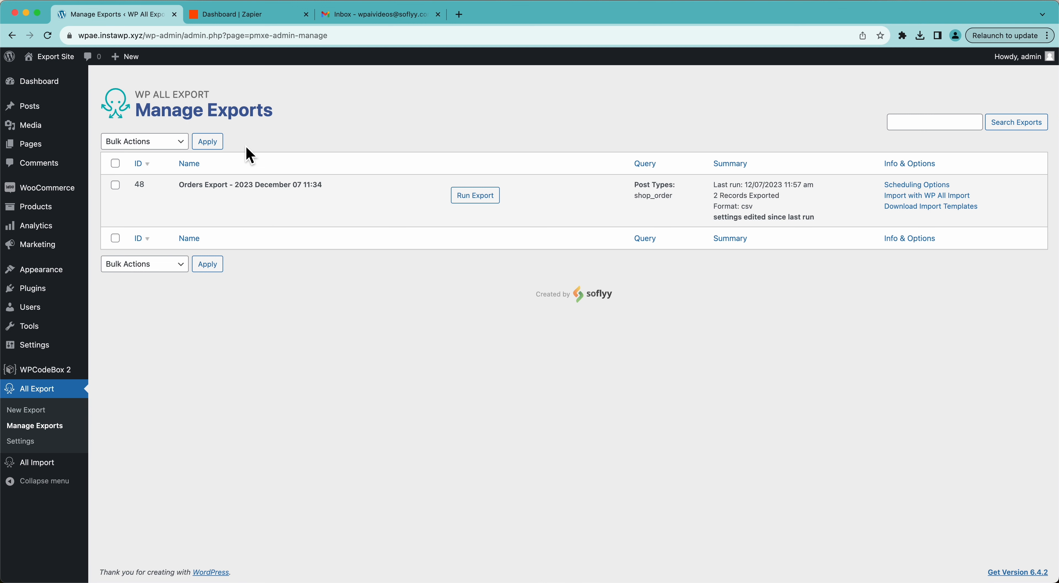
{"action": "left_click", "coordinate": [222, 21]}
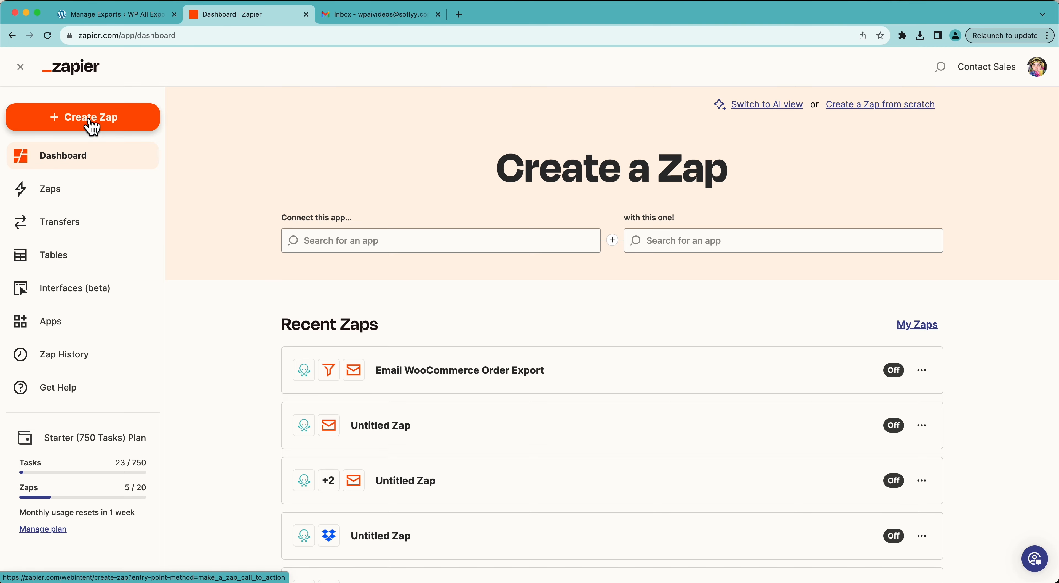
Step: Create a new Zap with WP All Export Pro as the trigger app
{"action": "left_click", "coordinate": [92, 126]}
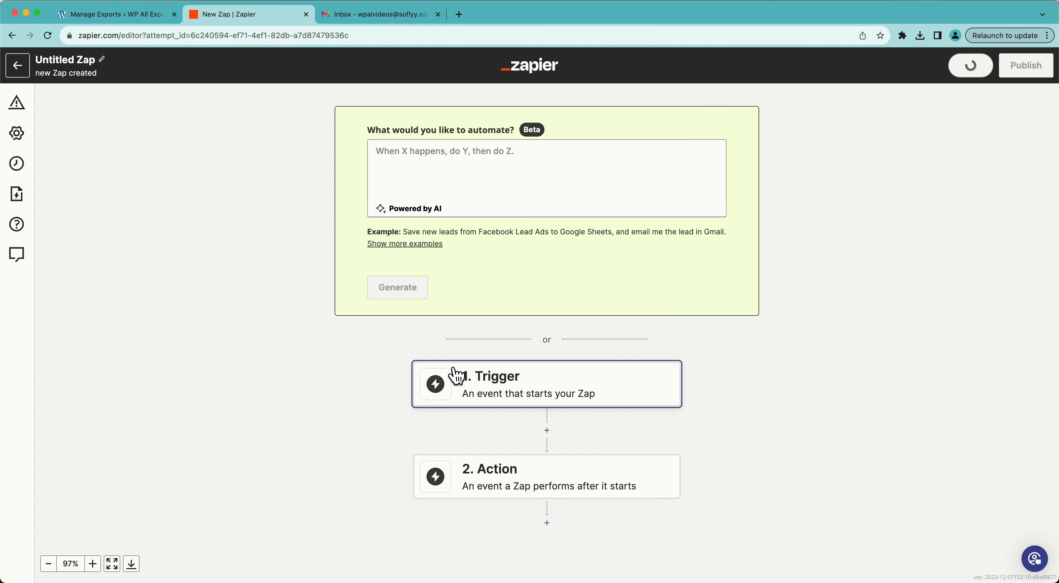
{"action": "left_click", "coordinate": [457, 375]}
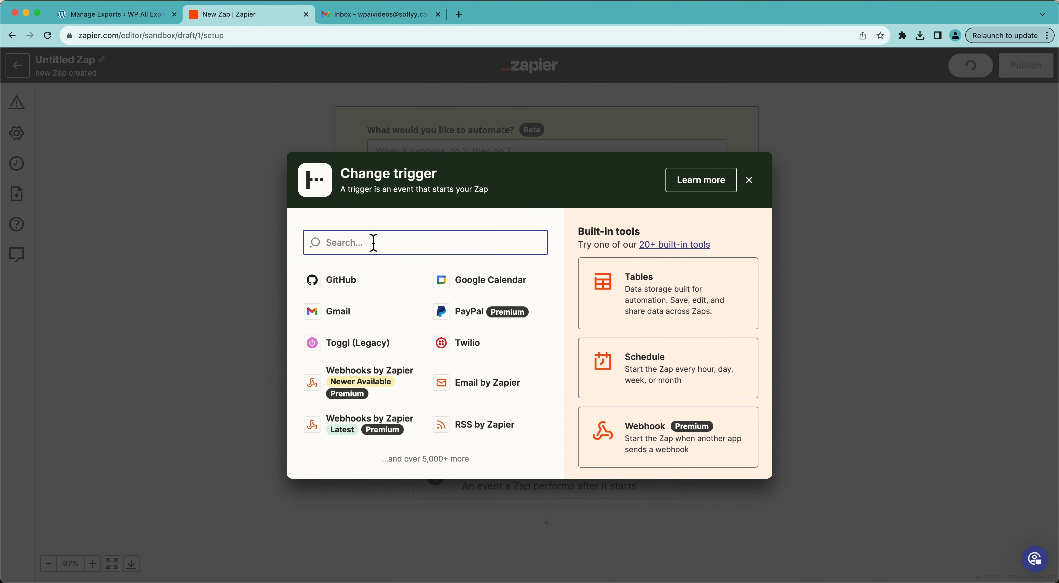
{"action": "type", "text": "WP All Export"}
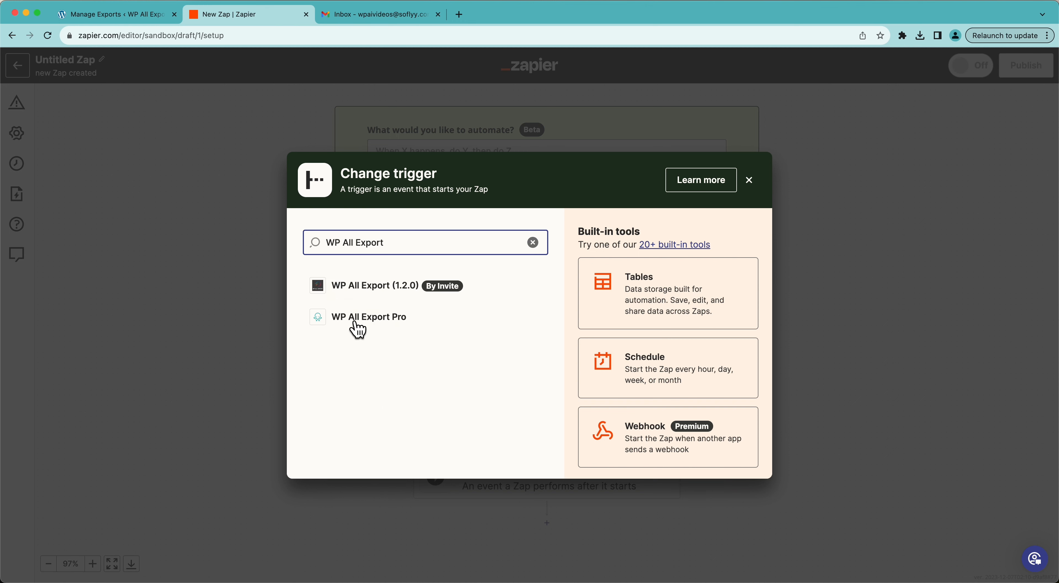
{"action": "left_click", "coordinate": [352, 318]}
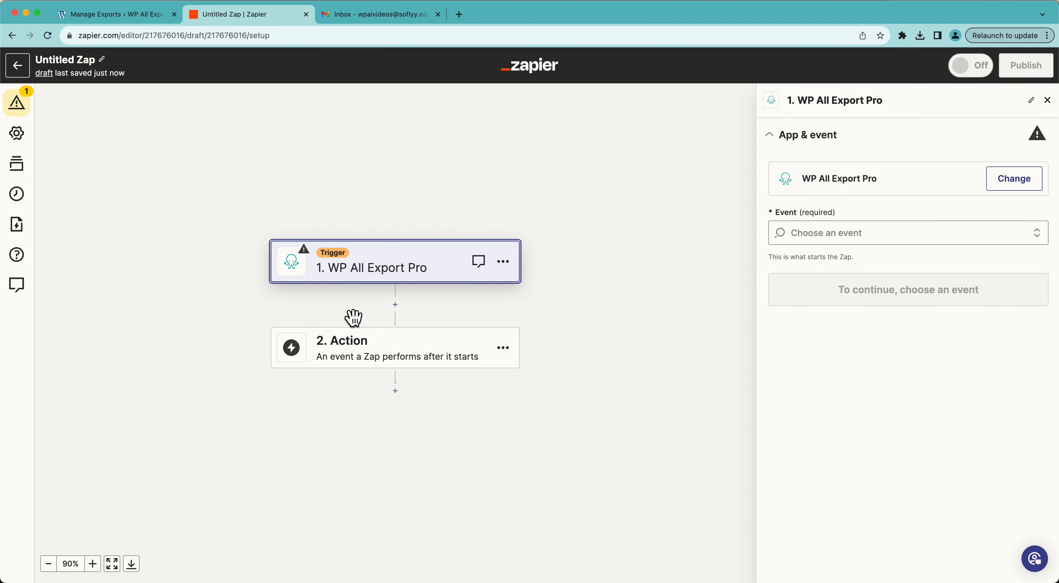
Step: List WP All Export Pro's trigger events: New Export File and Real Time Export Completed
{"action": "left_click", "coordinate": [829, 242]}
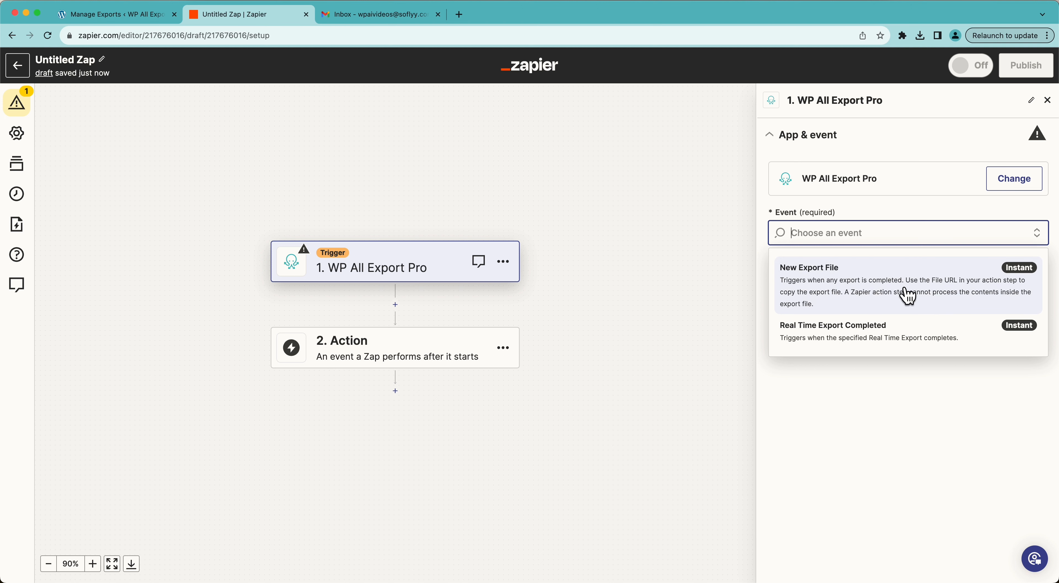
Step: Use New Export File on the connected account, test it with the Orders Export record, and continue
{"action": "left_click", "coordinate": [908, 296]}
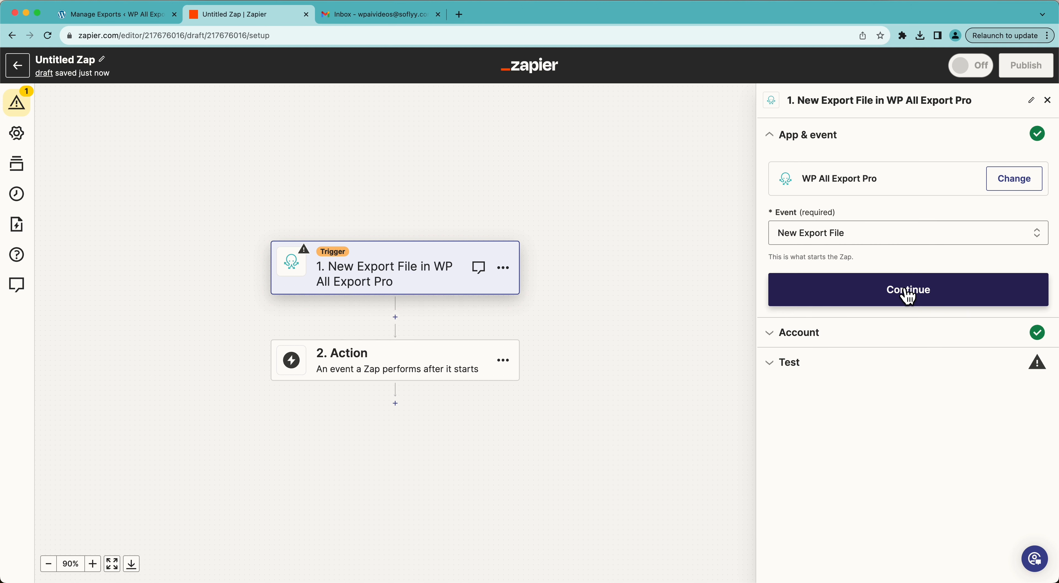
{"action": "left_click", "coordinate": [908, 296]}
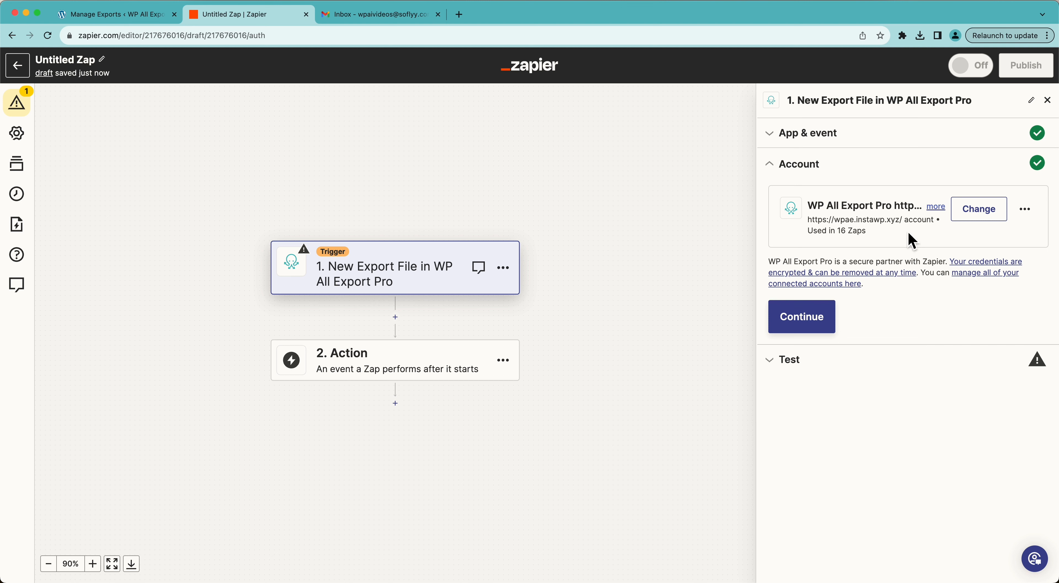
{"action": "left_click", "coordinate": [817, 328]}
{"action": "left_click", "coordinate": [805, 316]}
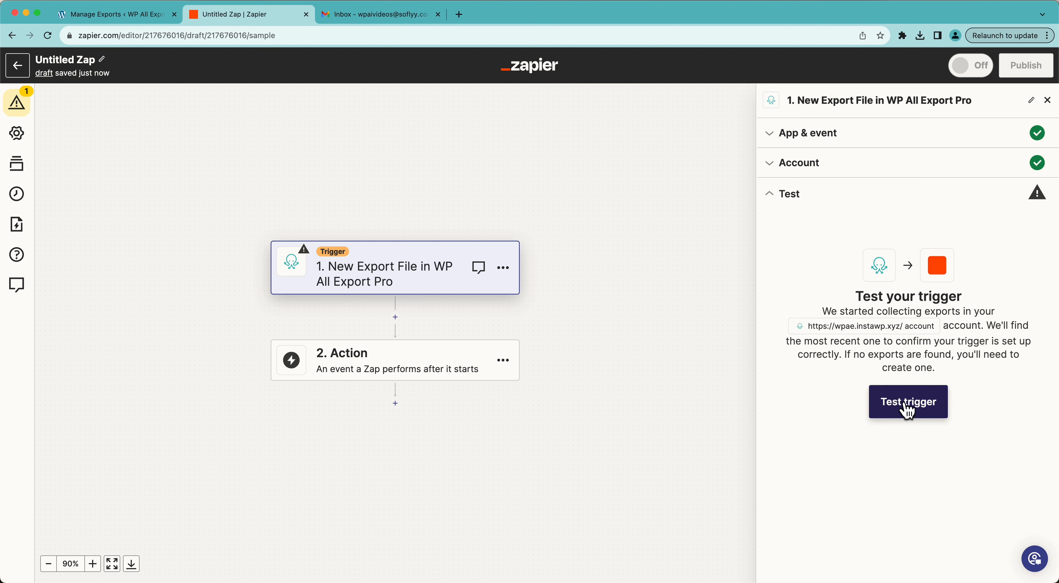
{"action": "left_click", "coordinate": [906, 405]}
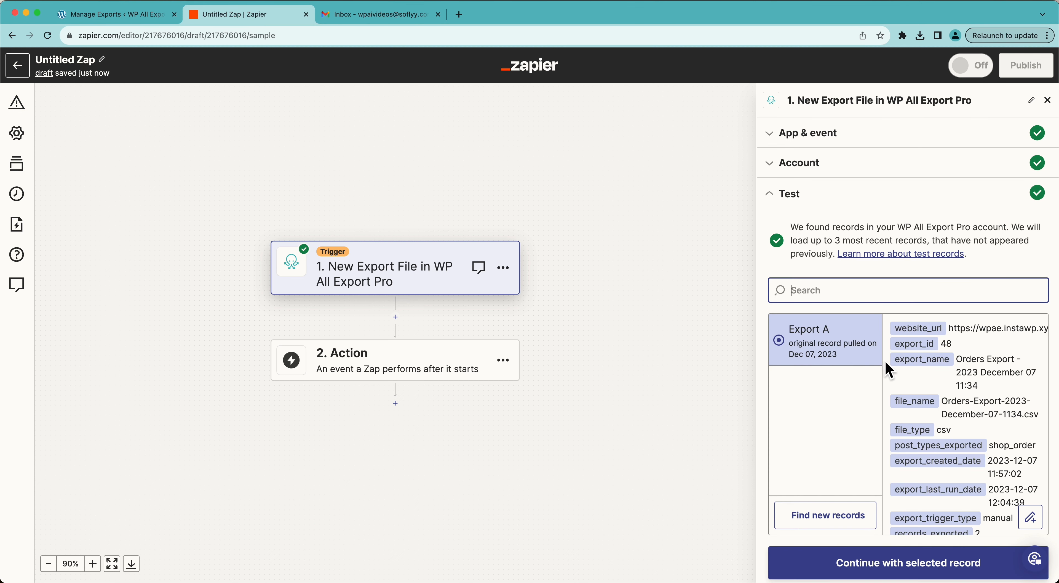
{"action": "left_click", "coordinate": [896, 564]}
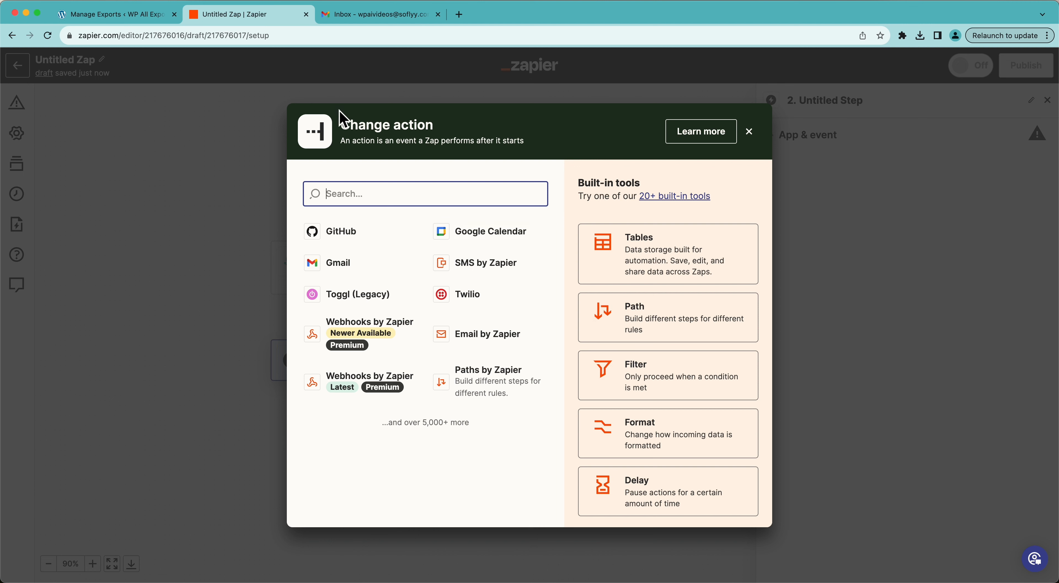
Step: Make step 2 Email by Zapier's Send Outbound Email action
{"action": "type", "text": "email"}
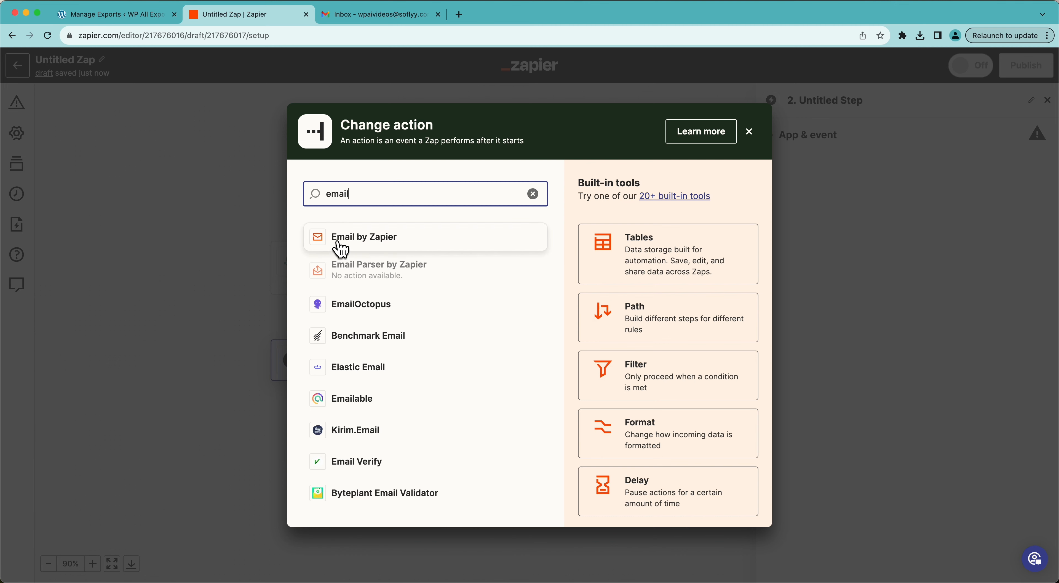
{"action": "left_click", "coordinate": [403, 243]}
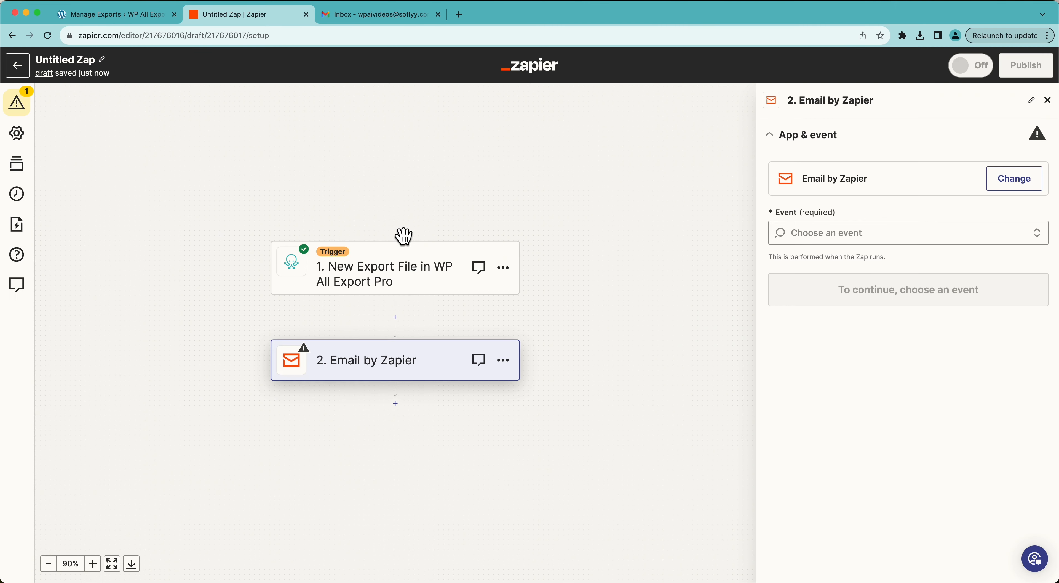
{"action": "left_click", "coordinate": [842, 239]}
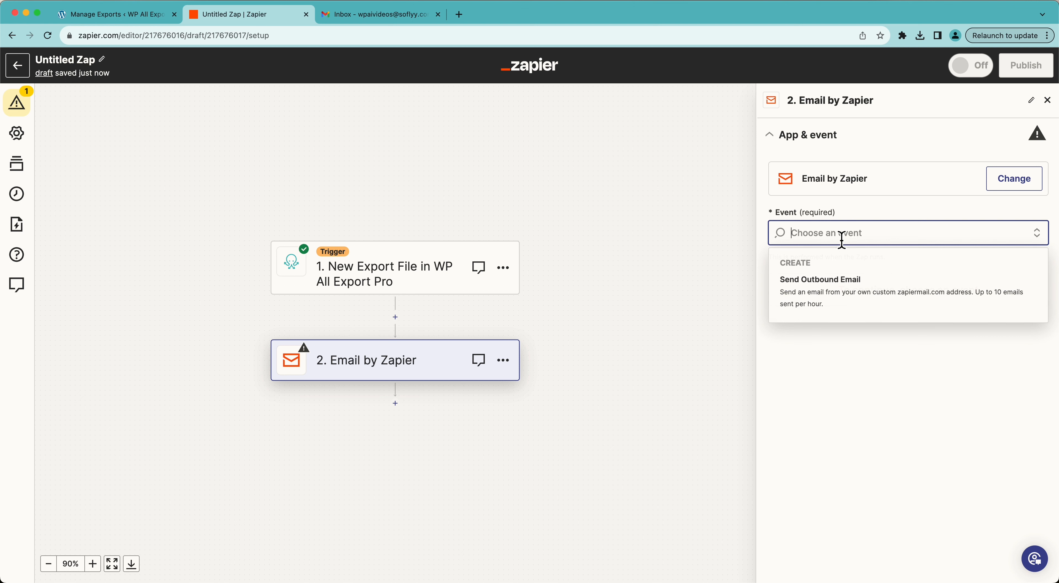
{"action": "left_click", "coordinate": [840, 304]}
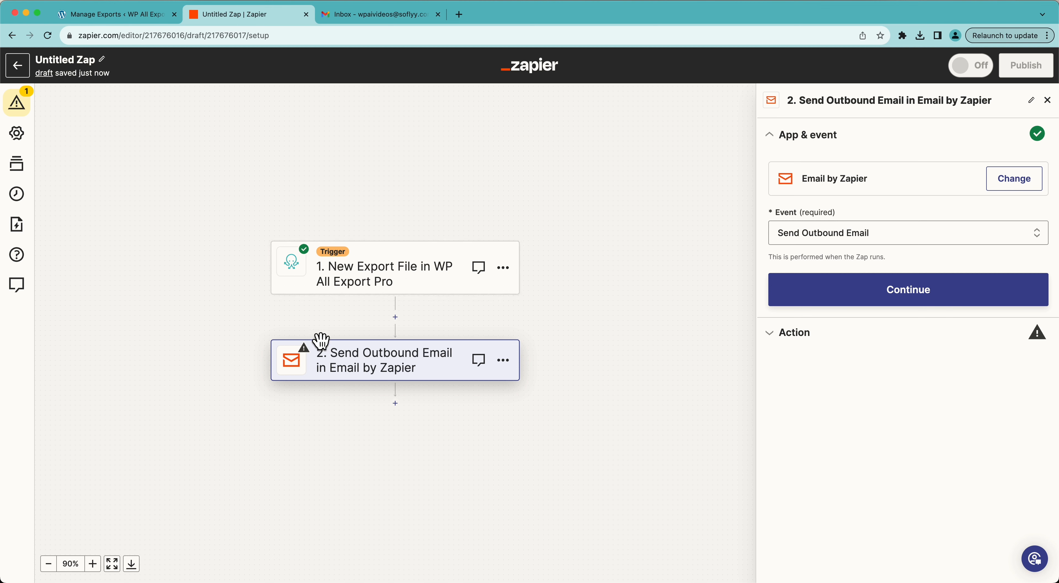
{"action": "left_click", "coordinate": [848, 301]}
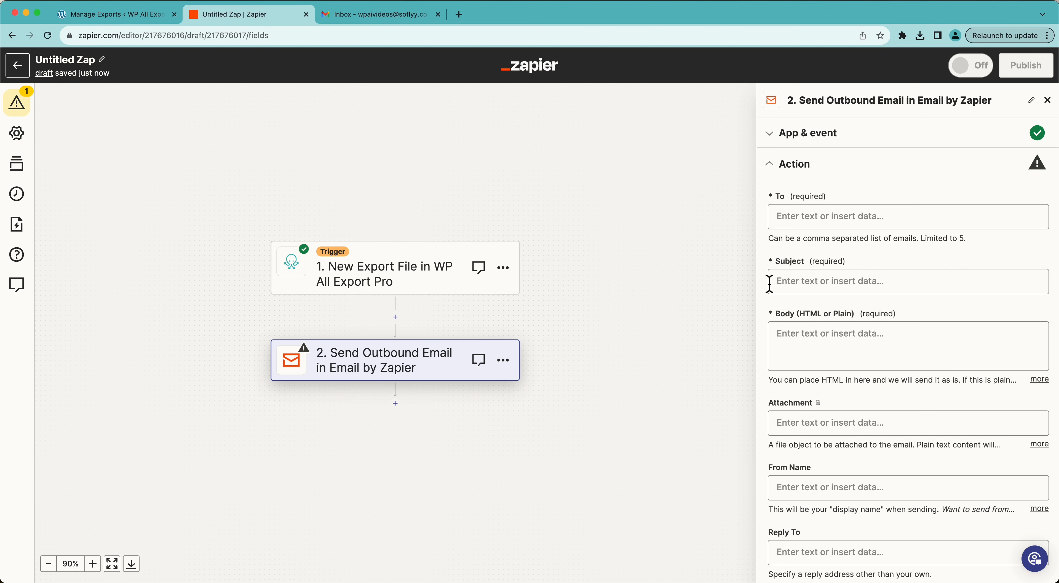
Step: Enter the recipient's e-mail address in To and the subject 'New Order Export Complete'
{"action": "left_click", "coordinate": [824, 220]}
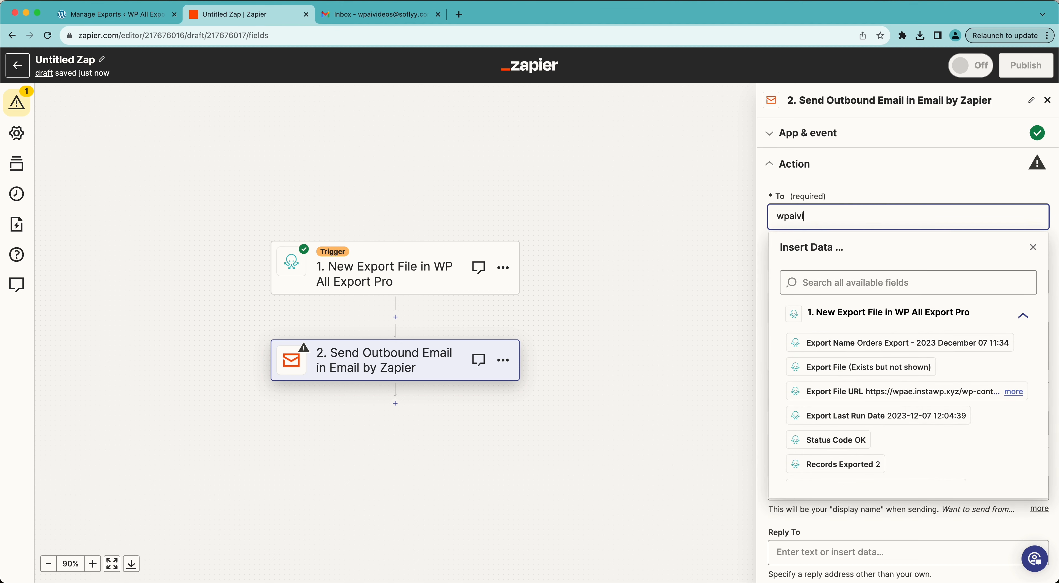
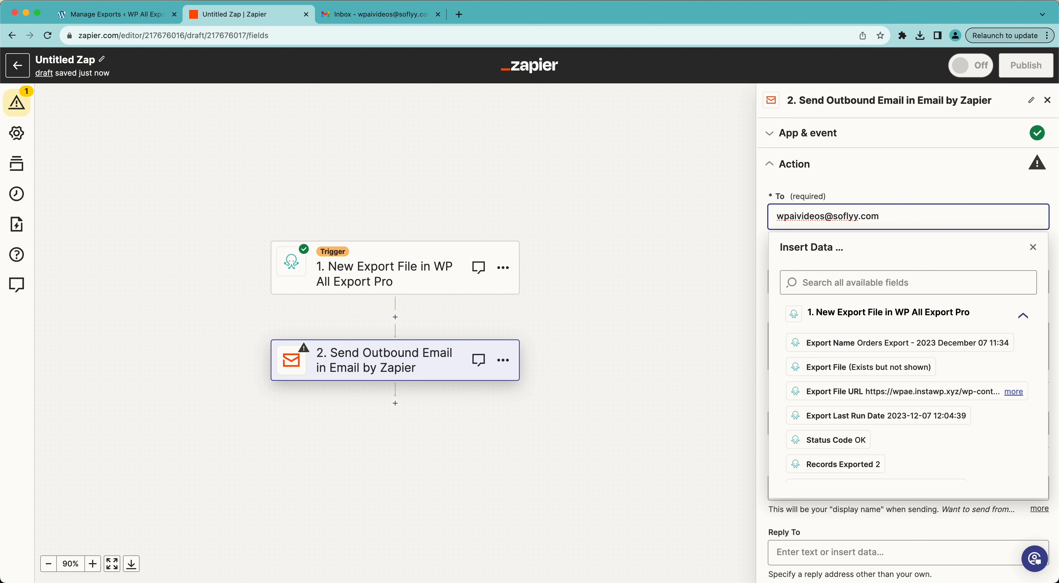
{"action": "left_click", "coordinate": [884, 193]}
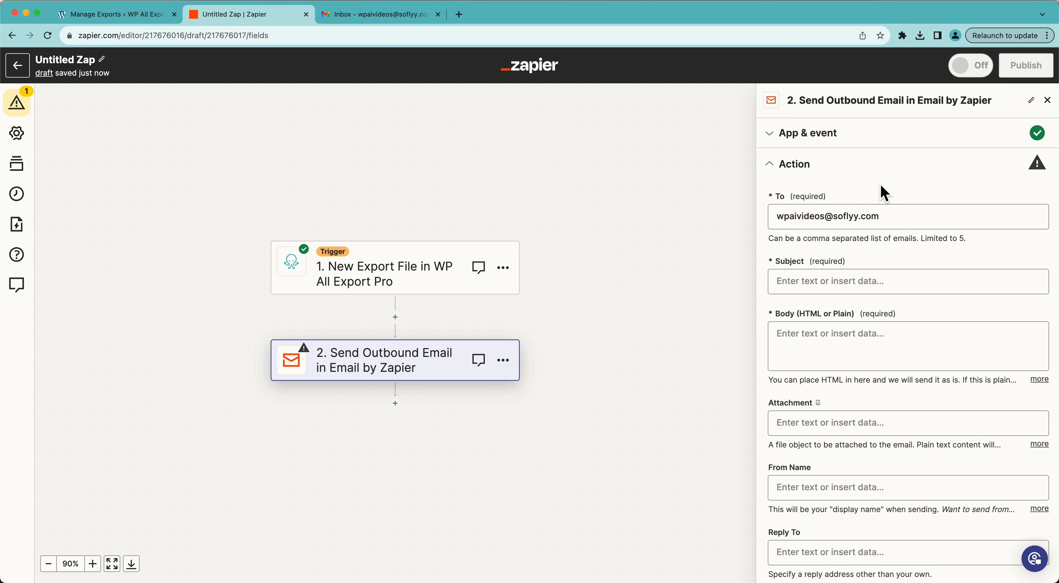
{"action": "left_click", "coordinate": [843, 284]}
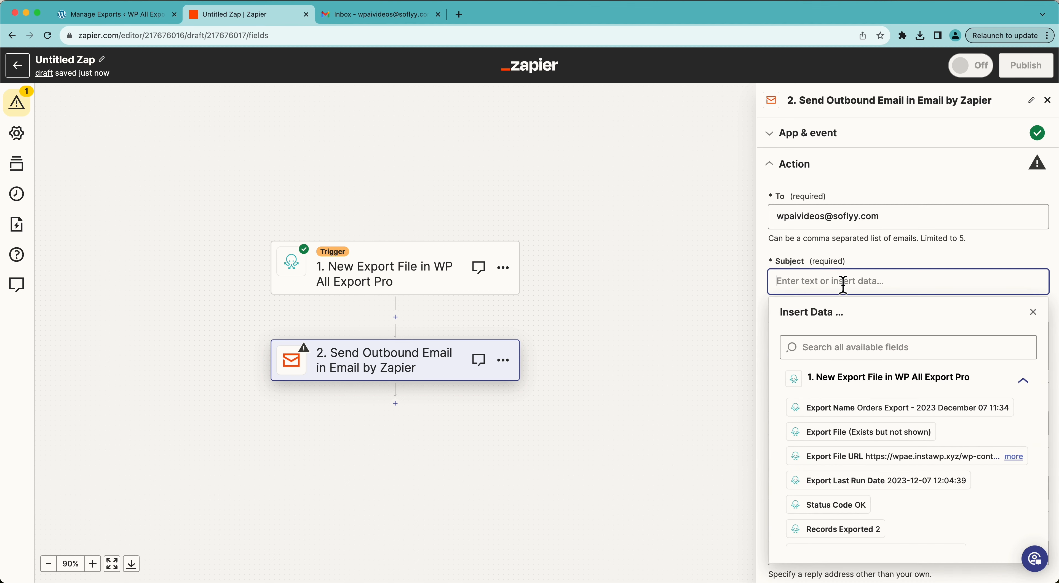
{"action": "type", "text": "New Order Export Complete"}
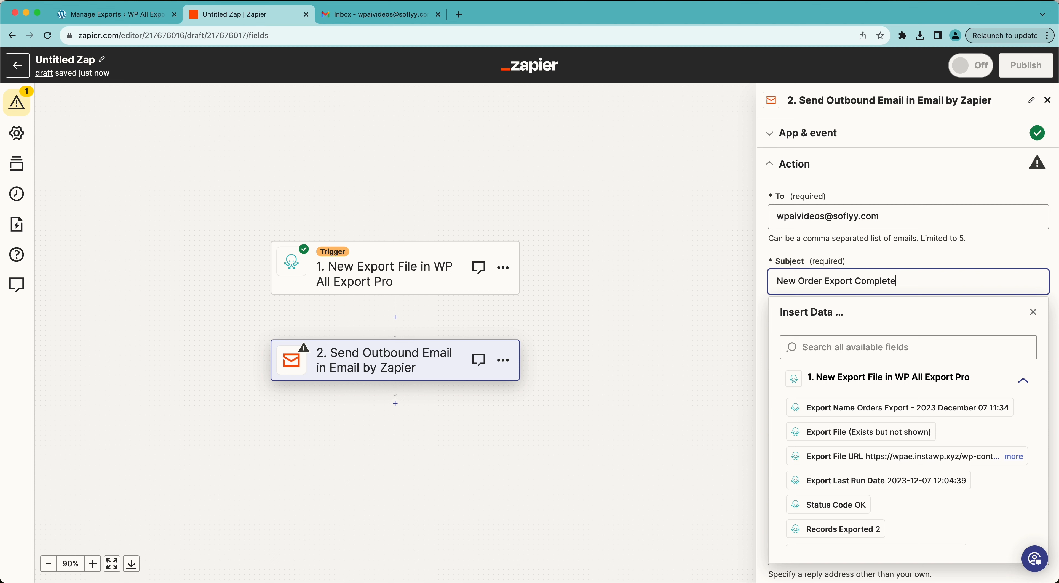
{"action": "left_click", "coordinate": [899, 266]}
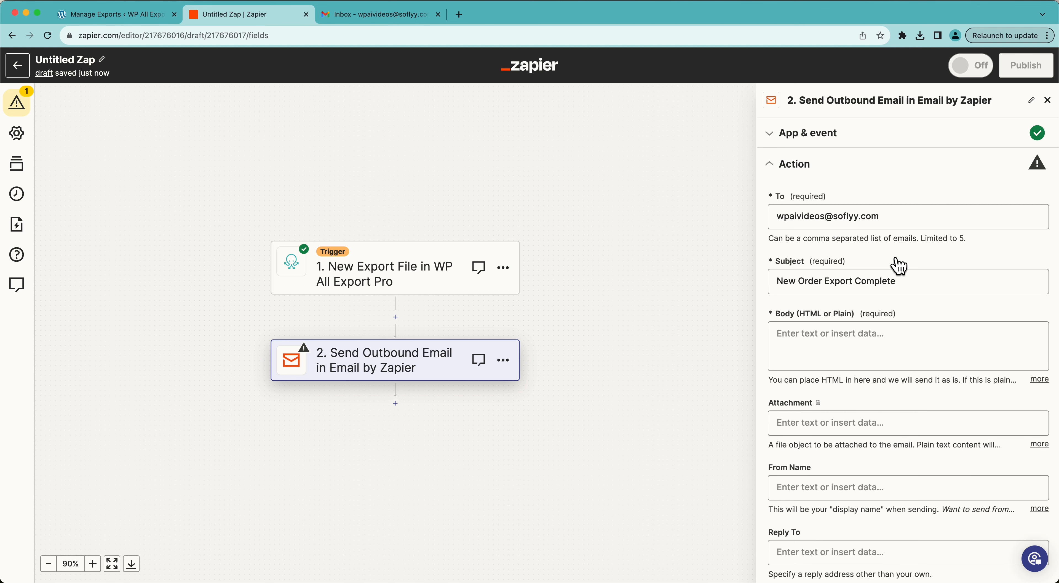
Step: Write the body 'This week we had [Records Exported] orders.' using the Records Exported field
{"action": "left_click", "coordinate": [860, 354]}
{"action": "scroll", "coordinate": [858, 350], "scroll_direction": "down", "scroll_amount": 3}
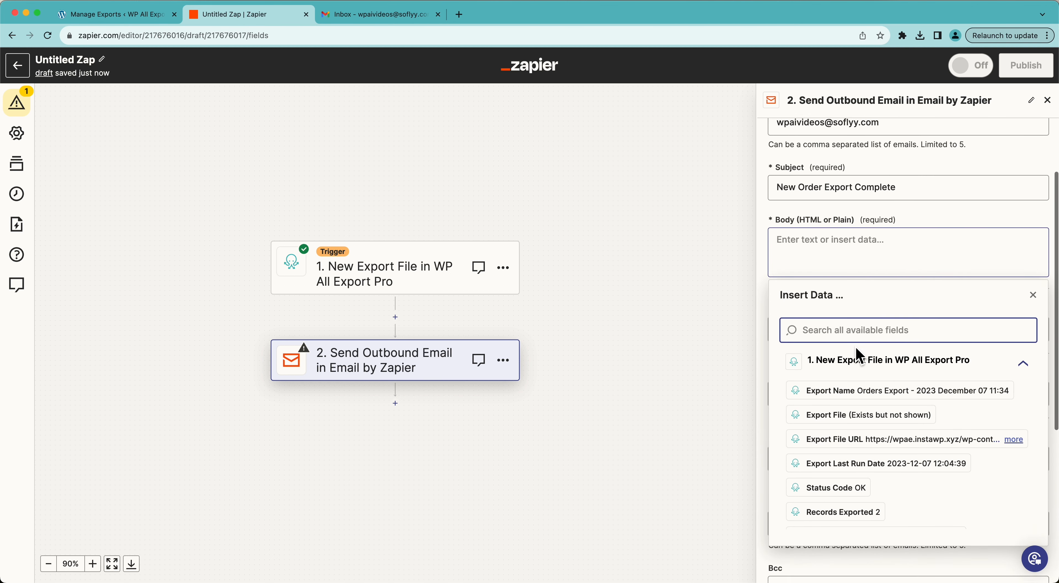
{"action": "scroll", "coordinate": [861, 409], "scroll_direction": "down", "scroll_amount": 4}
{"action": "scroll", "coordinate": [862, 413], "scroll_direction": "down", "scroll_amount": 3}
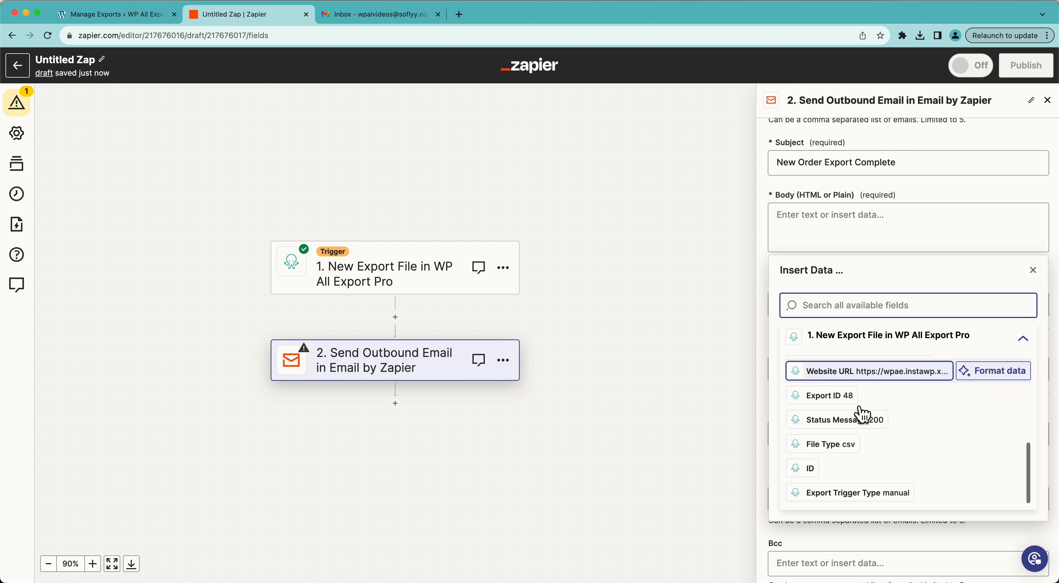
{"action": "scroll", "coordinate": [859, 406], "scroll_direction": "up", "scroll_amount": 5}
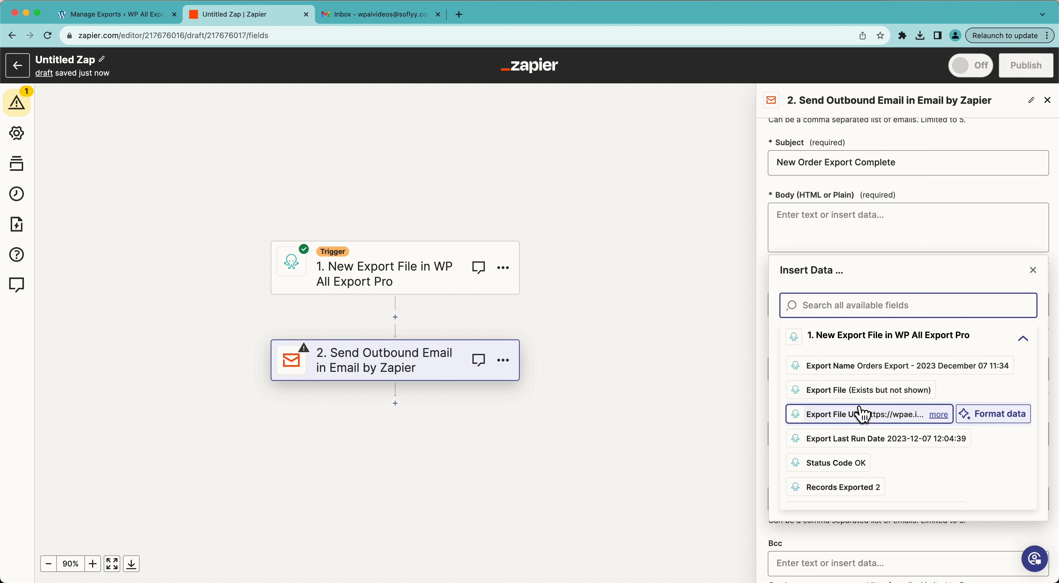
{"action": "scroll", "coordinate": [840, 463], "scroll_direction": "down", "scroll_amount": 6}
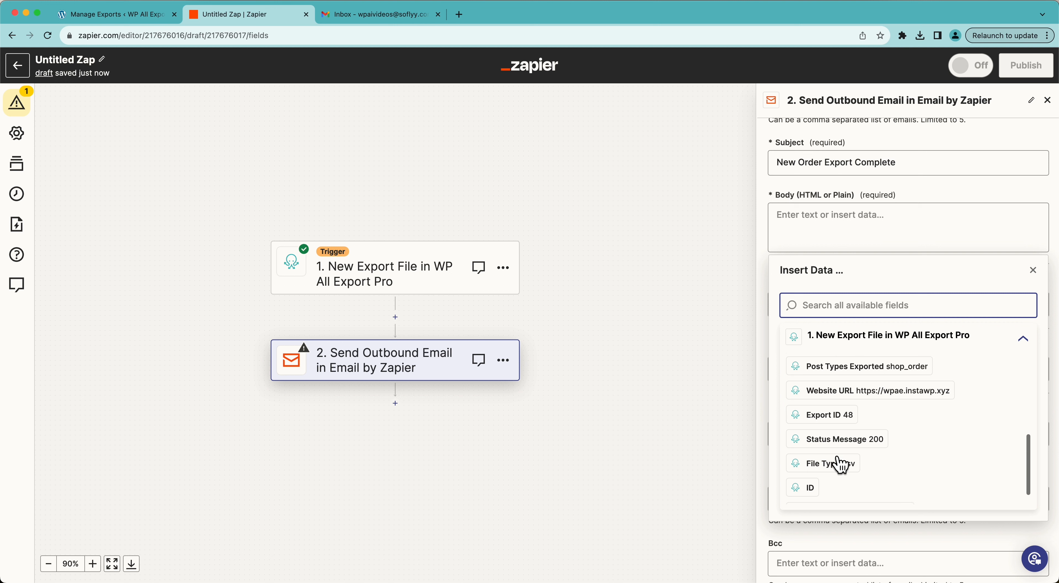
{"action": "scroll", "coordinate": [840, 463], "scroll_direction": "up", "scroll_amount": 6}
{"action": "scroll", "coordinate": [840, 463], "scroll_direction": "down", "scroll_amount": 2}
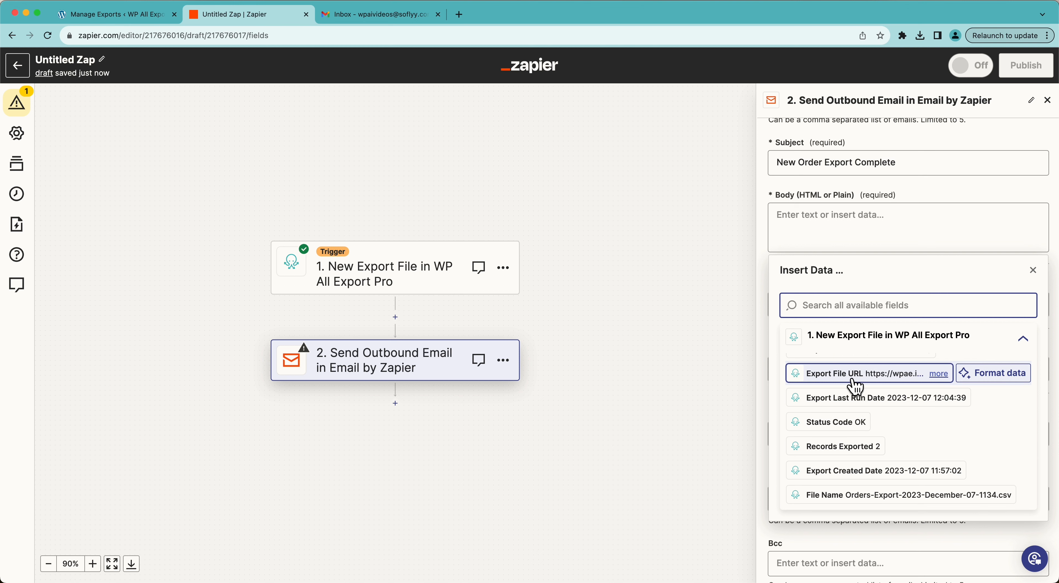
{"action": "scroll", "coordinate": [855, 386], "scroll_direction": "down", "scroll_amount": 2}
{"action": "scroll", "coordinate": [854, 389], "scroll_direction": "up", "scroll_amount": 4}
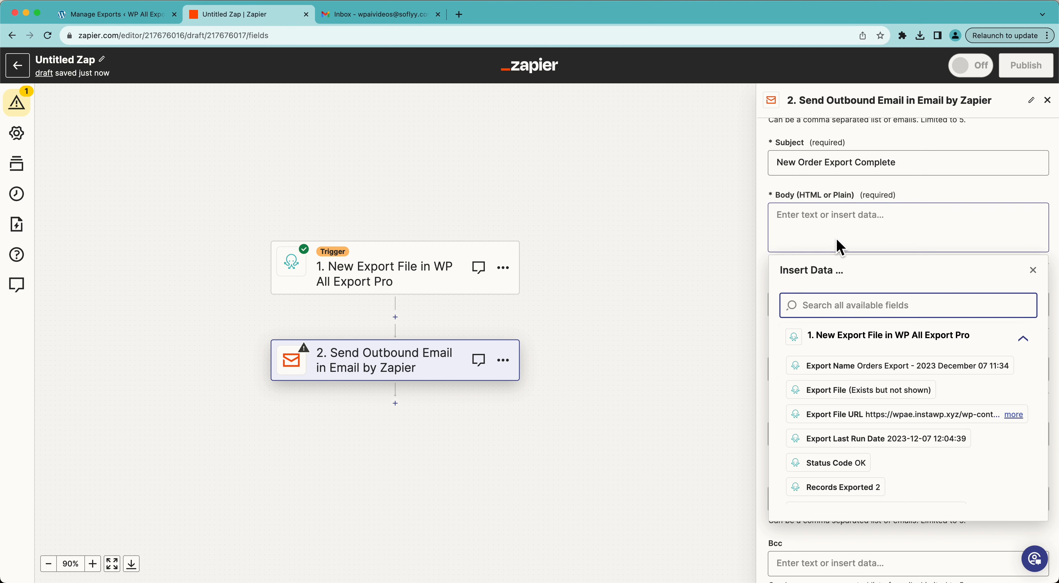
{"action": "left_click", "coordinate": [843, 230]}
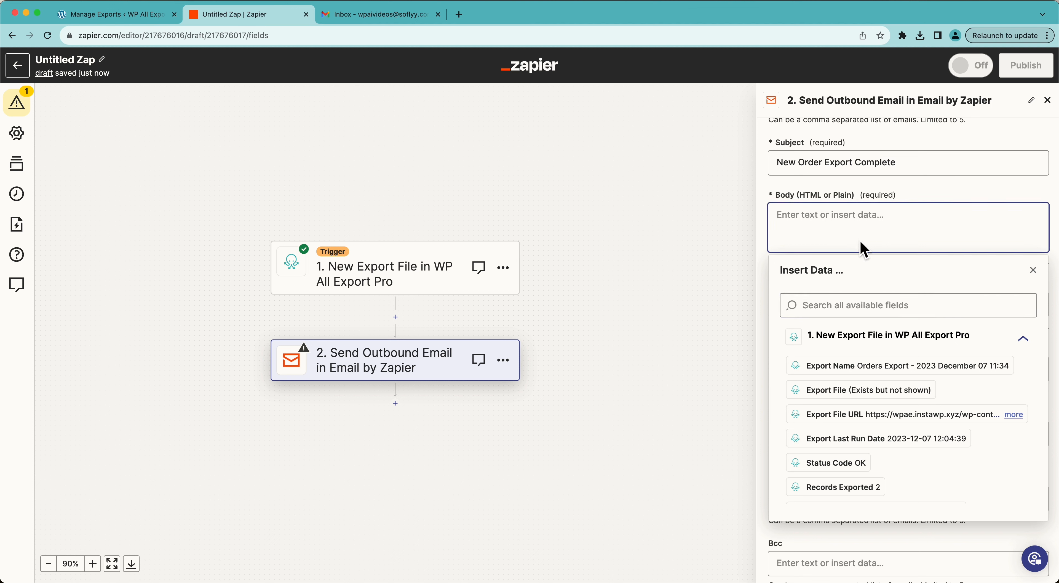
{"action": "type", "text": "This week we had"}
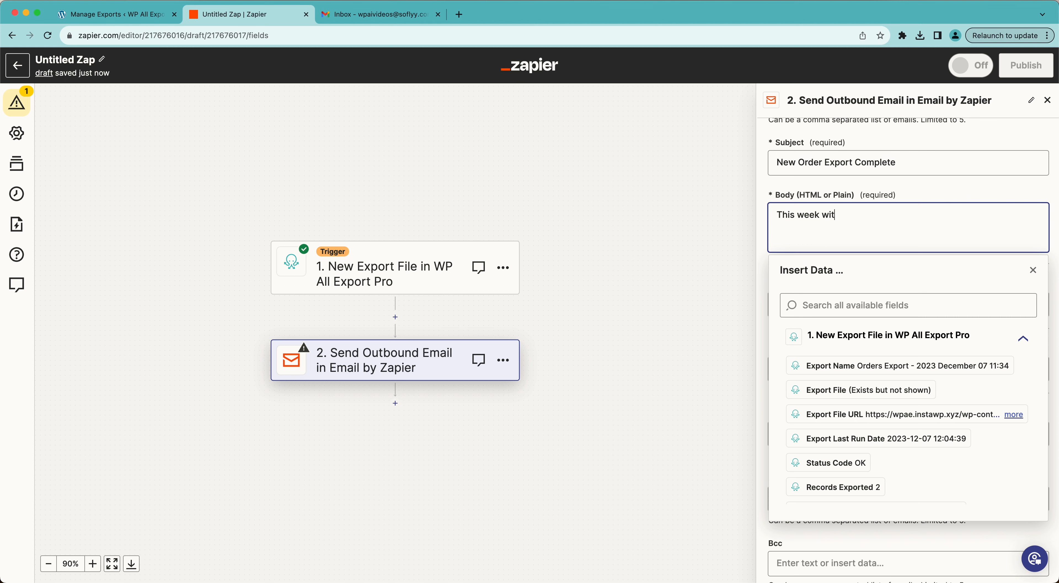
{"action": "scroll", "coordinate": [839, 438], "scroll_direction": "down", "scroll_amount": 2}
{"action": "left_click", "coordinate": [834, 453]}
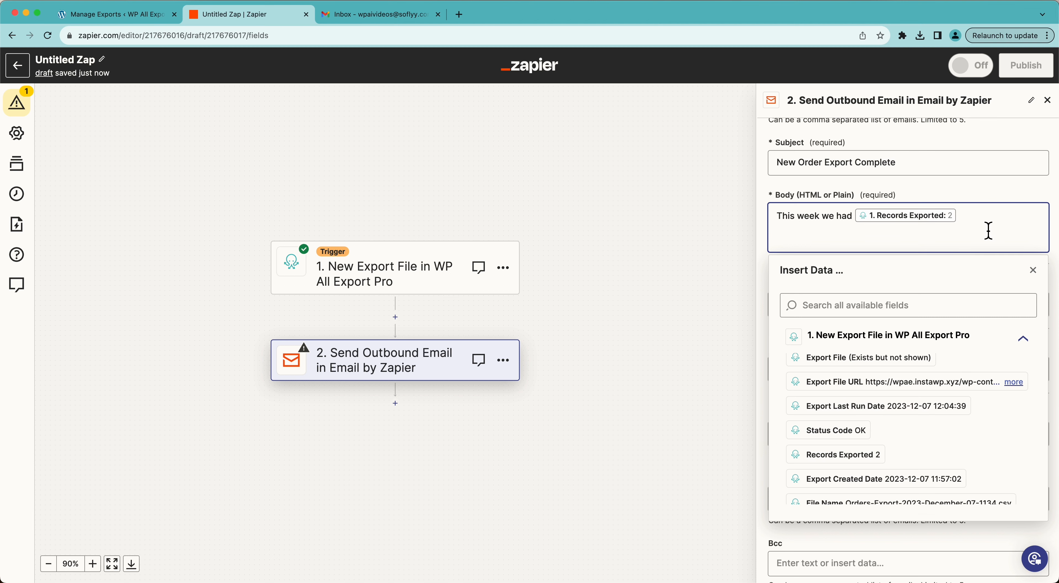
{"action": "type", "text": "orders."}
{"action": "left_click", "coordinate": [938, 190]}
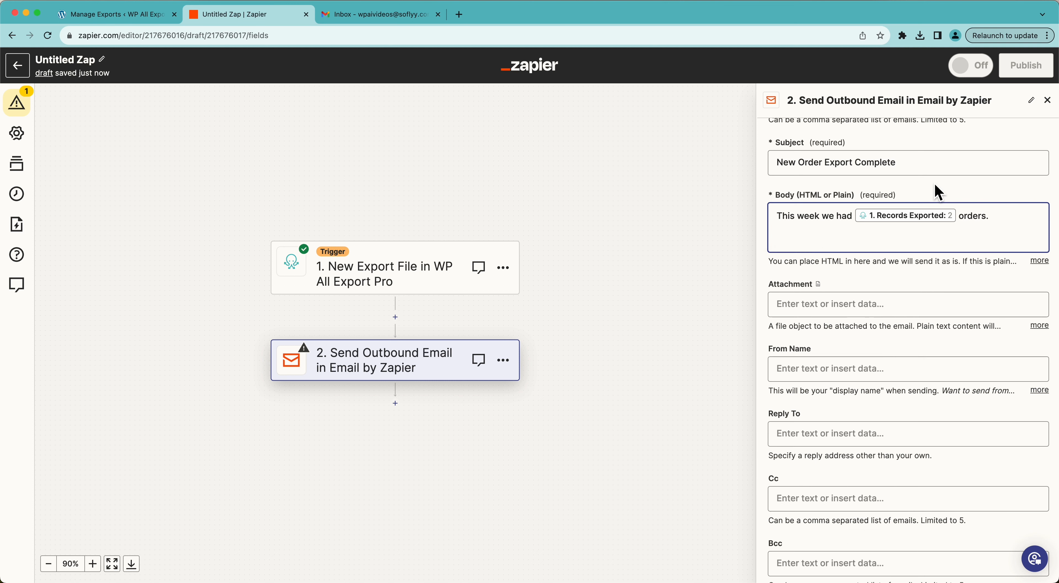
Step: Set the email's Attachment to the Export File
{"action": "scroll", "coordinate": [863, 288], "scroll_direction": "down", "scroll_amount": 2}
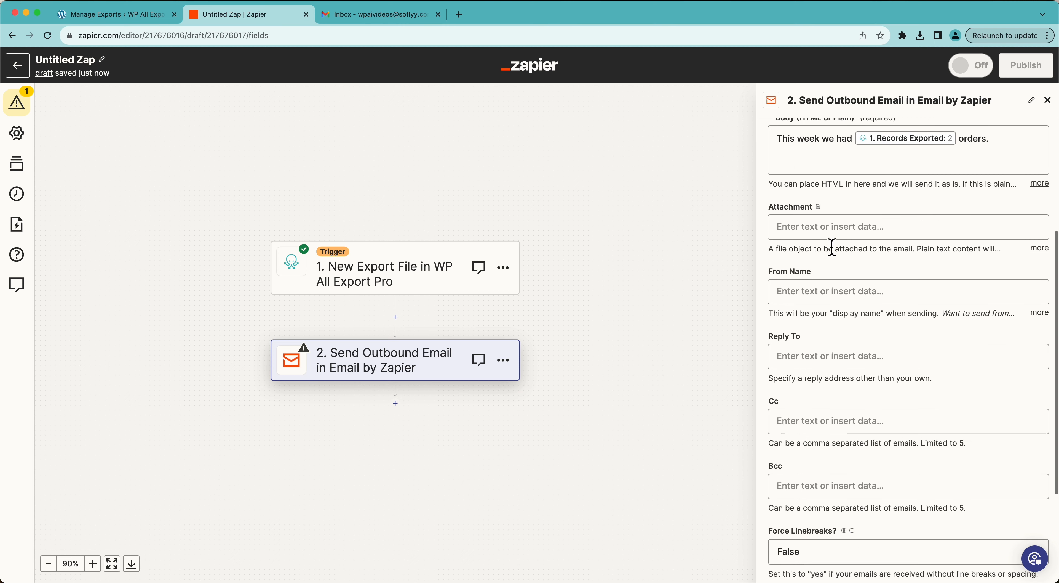
{"action": "left_click", "coordinate": [829, 228]}
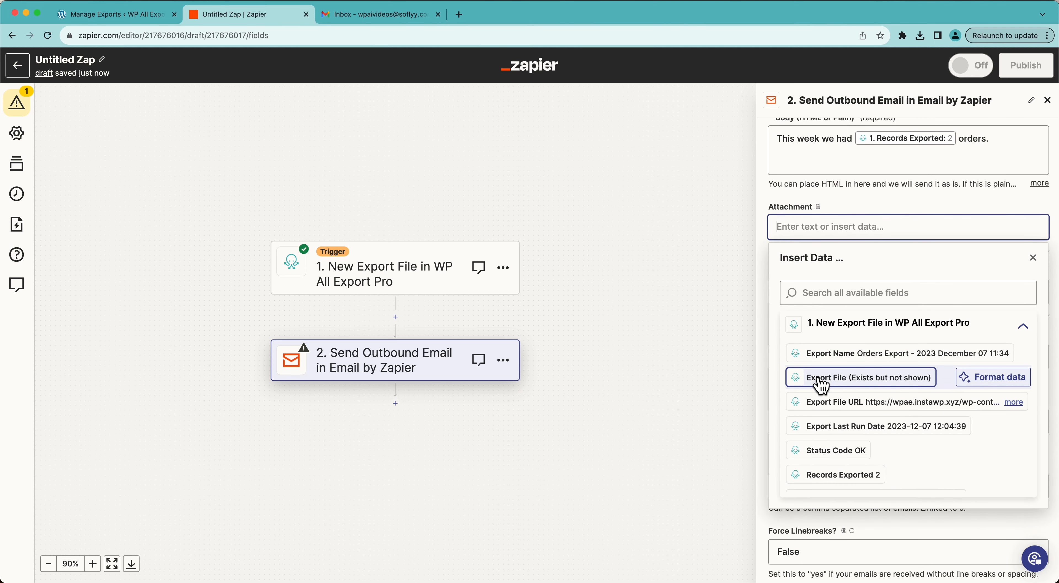
{"action": "left_click", "coordinate": [889, 377]}
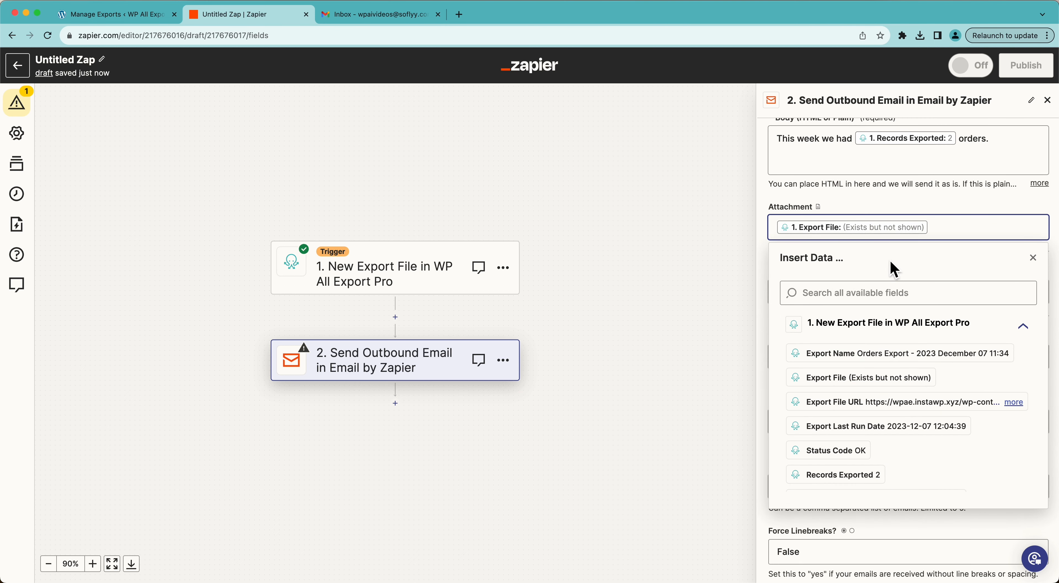
{"action": "left_click", "coordinate": [892, 206]}
Step: Add 'File:' followed by the Export File URL field to the body
{"action": "scroll", "coordinate": [891, 206], "scroll_direction": "up", "scroll_amount": 2}
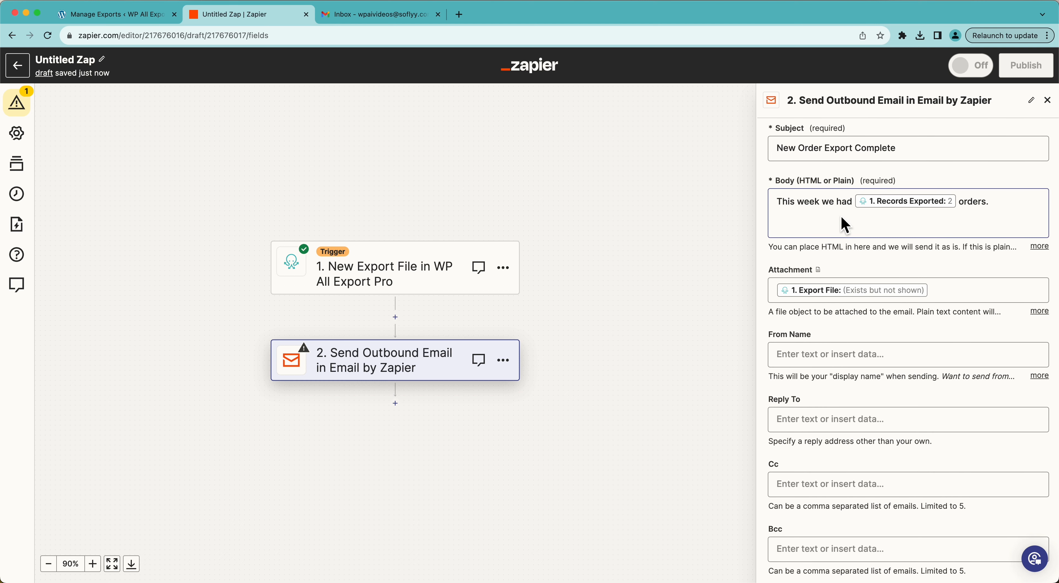
{"action": "left_click", "coordinate": [897, 222]}
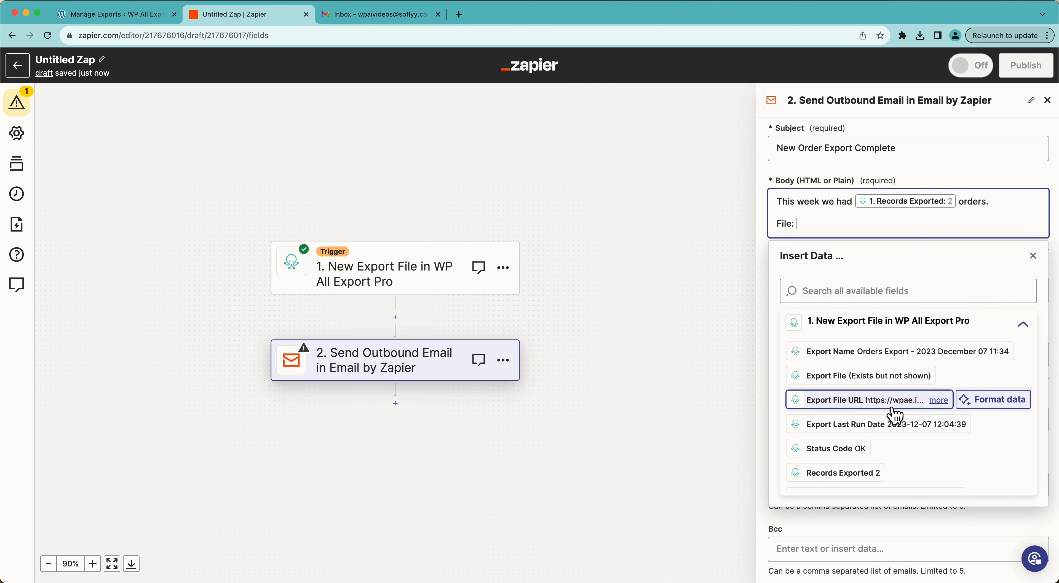
{"action": "left_click", "coordinate": [842, 406]}
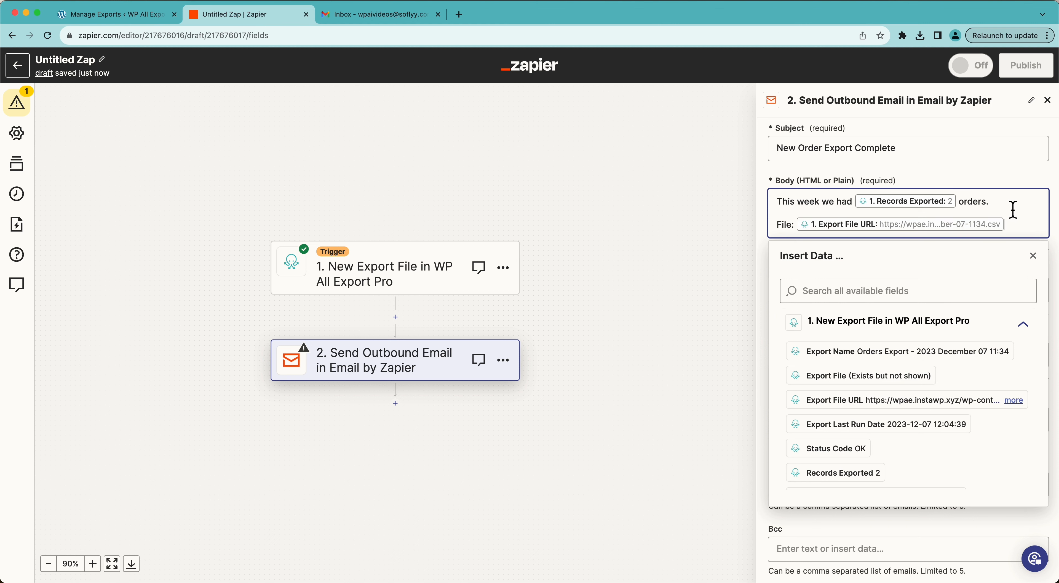
{"action": "left_click", "coordinate": [1032, 260]}
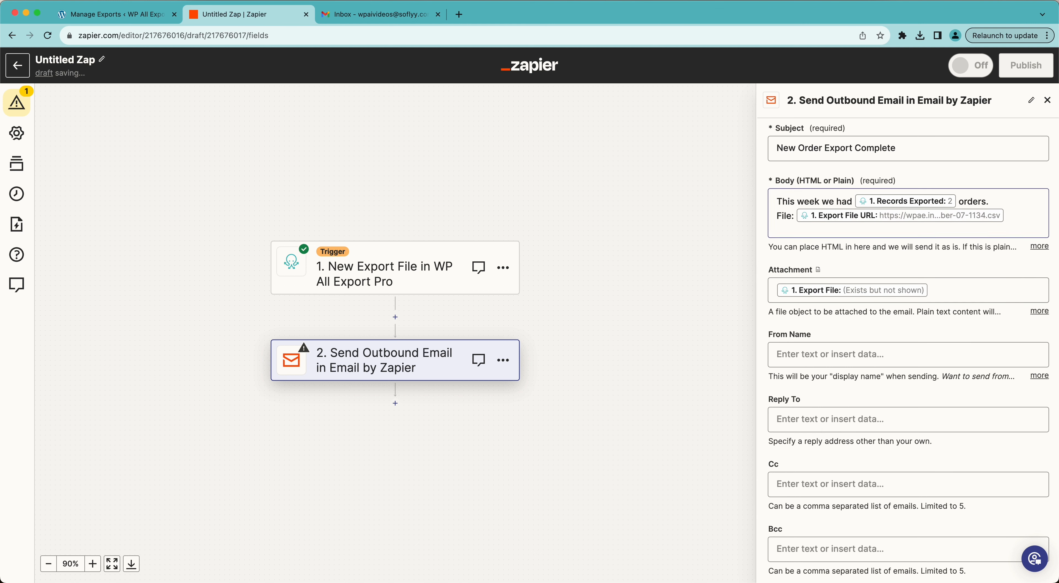
Step: Set the email's From Name to 'WP All Export Pro'
{"action": "scroll", "coordinate": [921, 354], "scroll_direction": "down", "scroll_amount": 4}
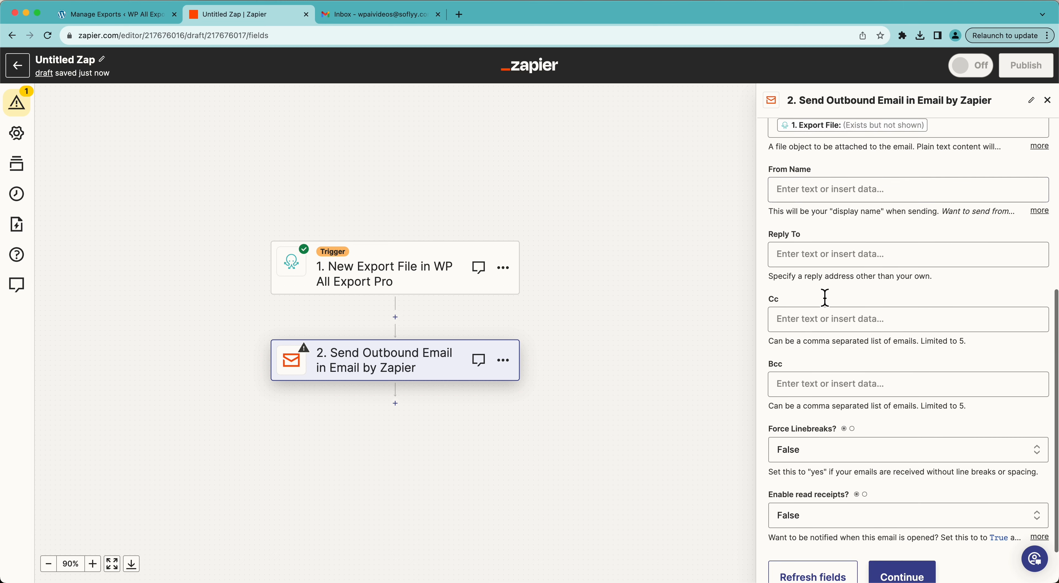
{"action": "left_click", "coordinate": [833, 190]}
{"action": "type", "text": "WP All Export Pro"}
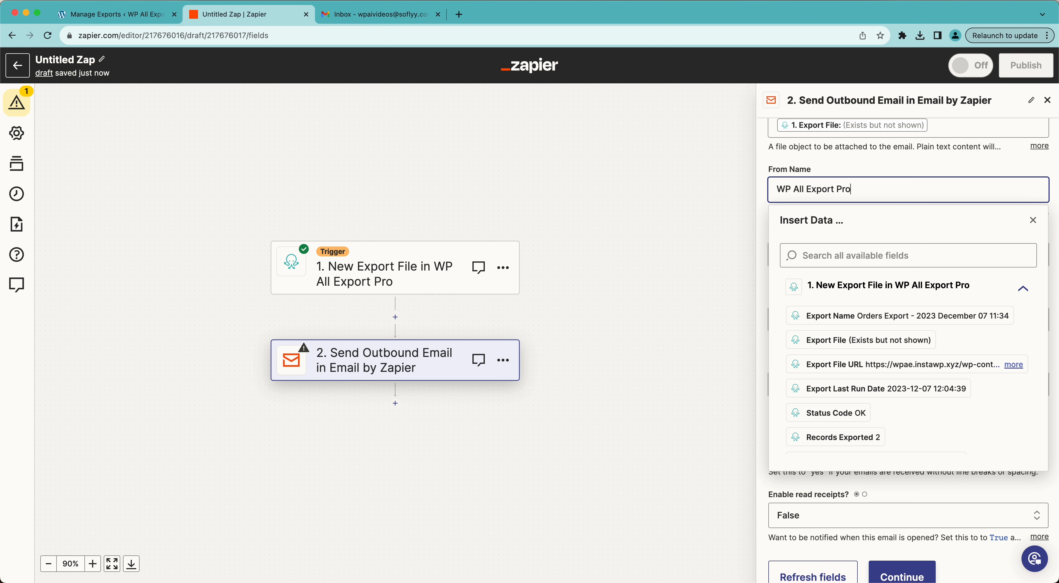
{"action": "left_click", "coordinate": [852, 159]}
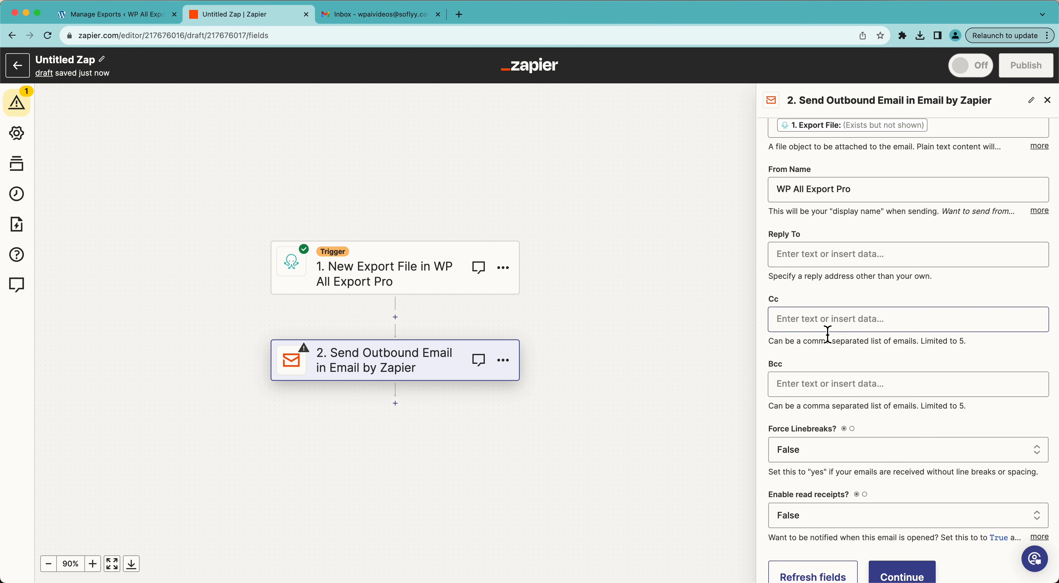
Step: Finish the email setup and send a test email from this step
{"action": "scroll", "coordinate": [864, 296], "scroll_direction": "down", "scroll_amount": 2}
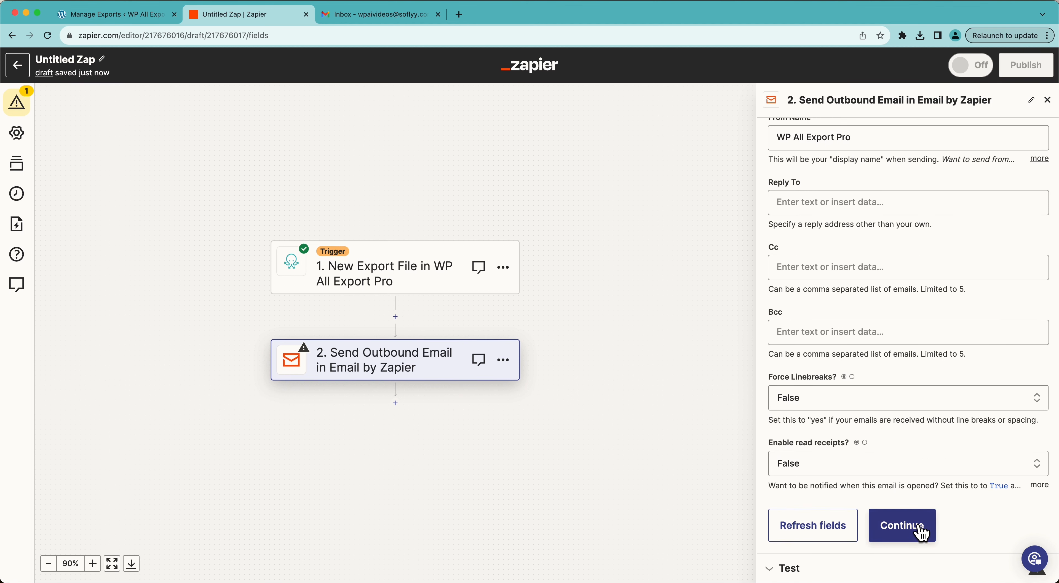
{"action": "left_click", "coordinate": [905, 526]}
{"action": "left_click", "coordinate": [904, 530]}
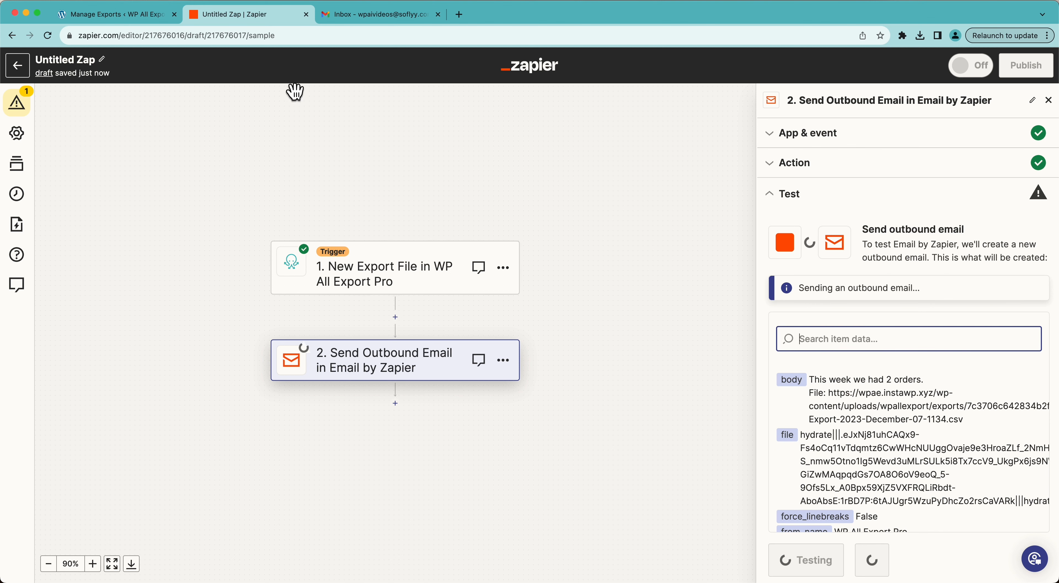
Step: Open the 'New Order Export Complete' test email in Gmail
{"action": "left_click", "coordinate": [364, 16]}
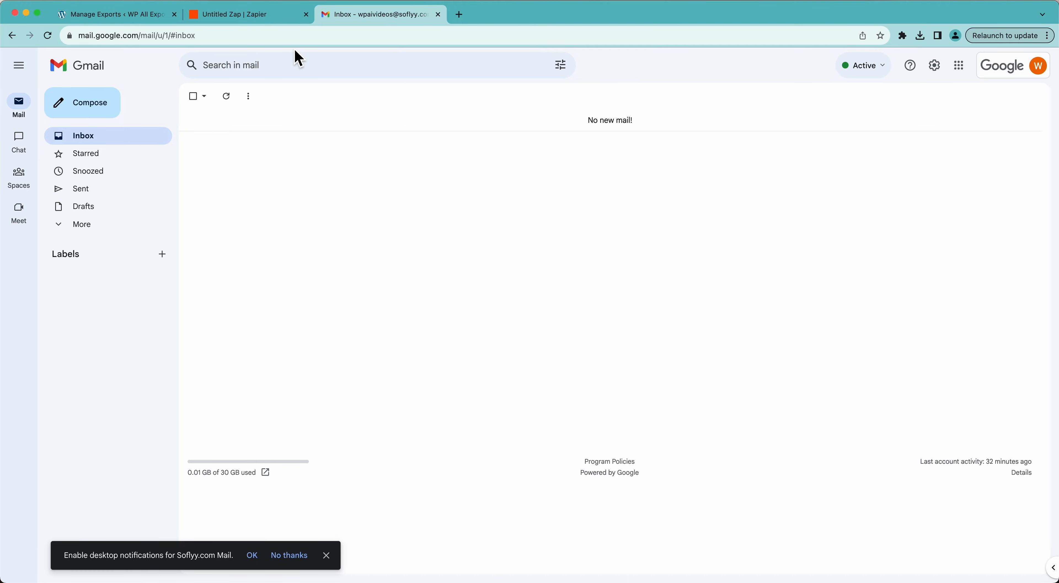
{"action": "left_click", "coordinate": [291, 22]}
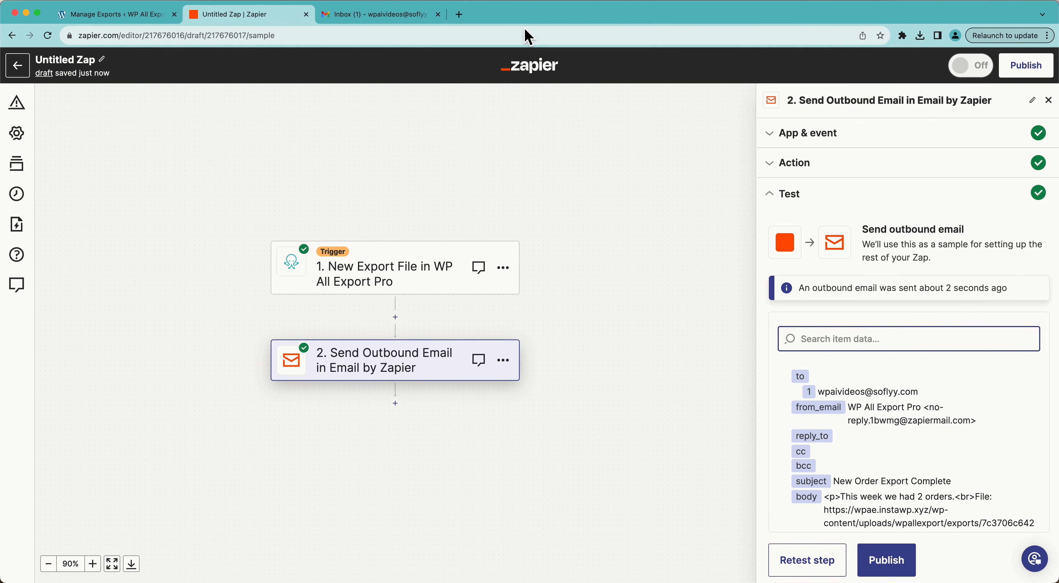
{"action": "left_click", "coordinate": [409, 16]}
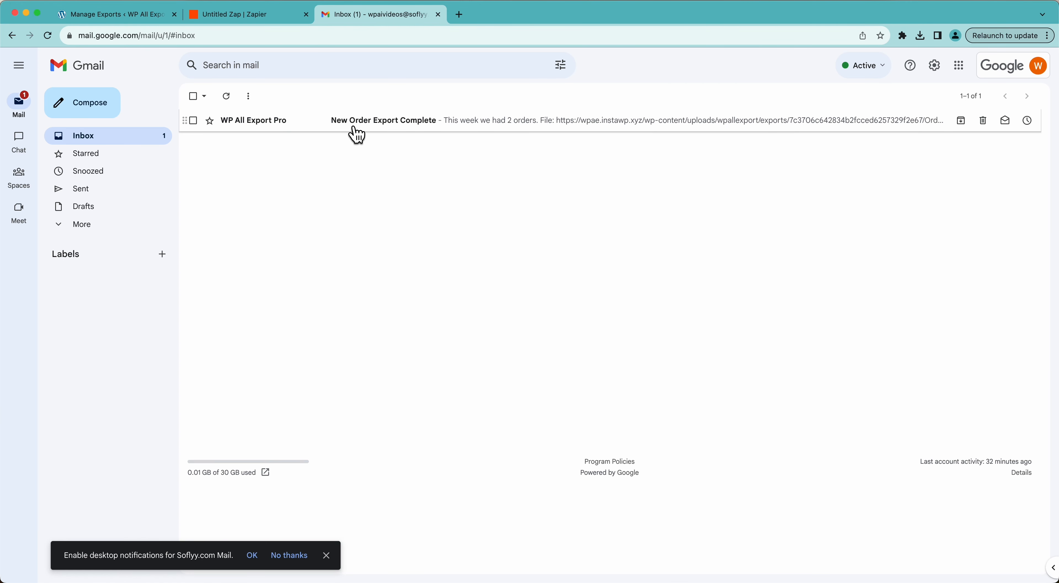
{"action": "left_click", "coordinate": [357, 134]}
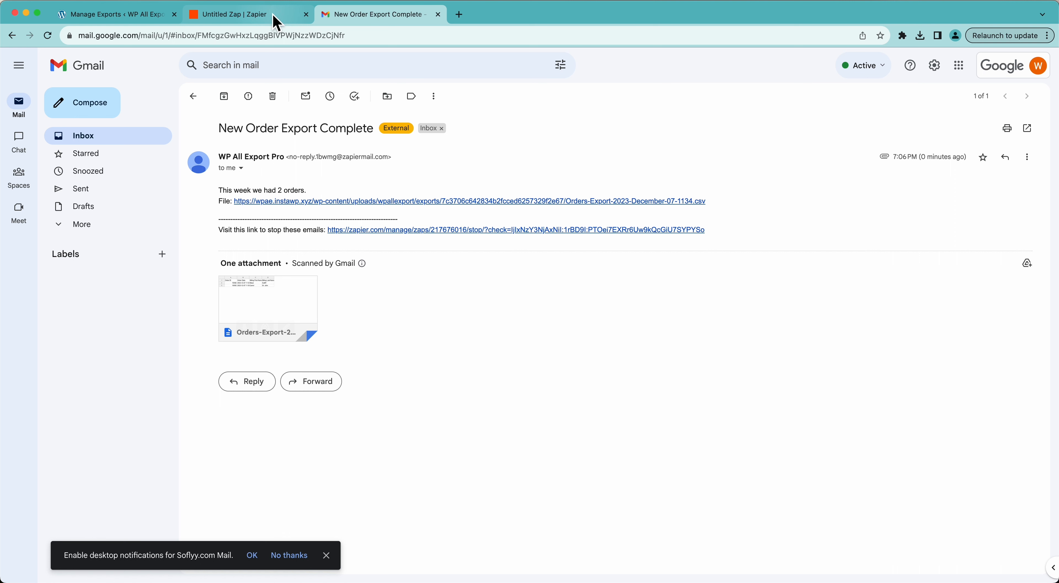
Step: Check the attached two-order Orders Export CSV, then return to the Zap editor
{"action": "mouse_move", "coordinate": [231, 310]}
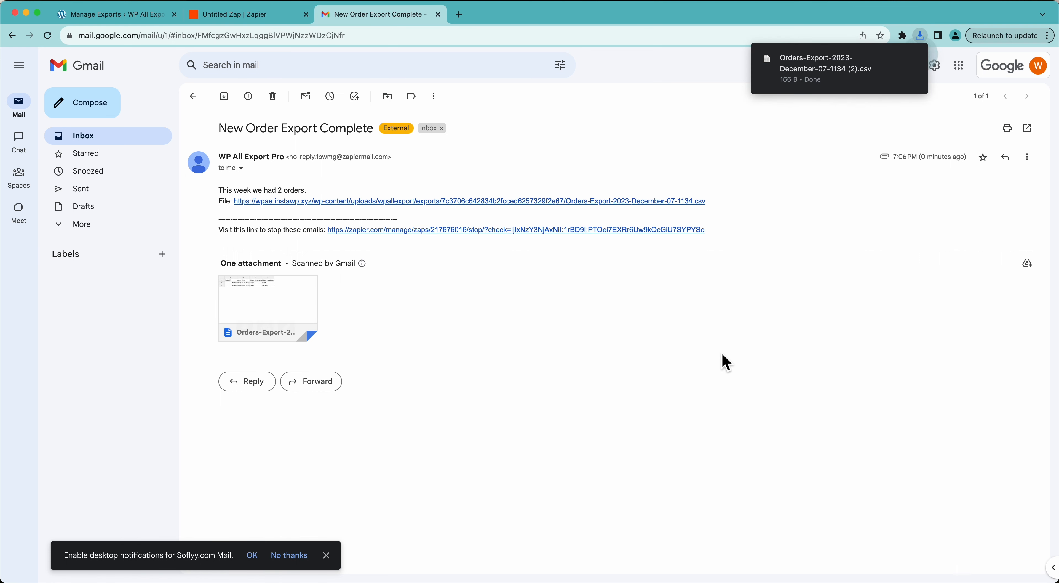
{"action": "left_click", "coordinate": [834, 66]}
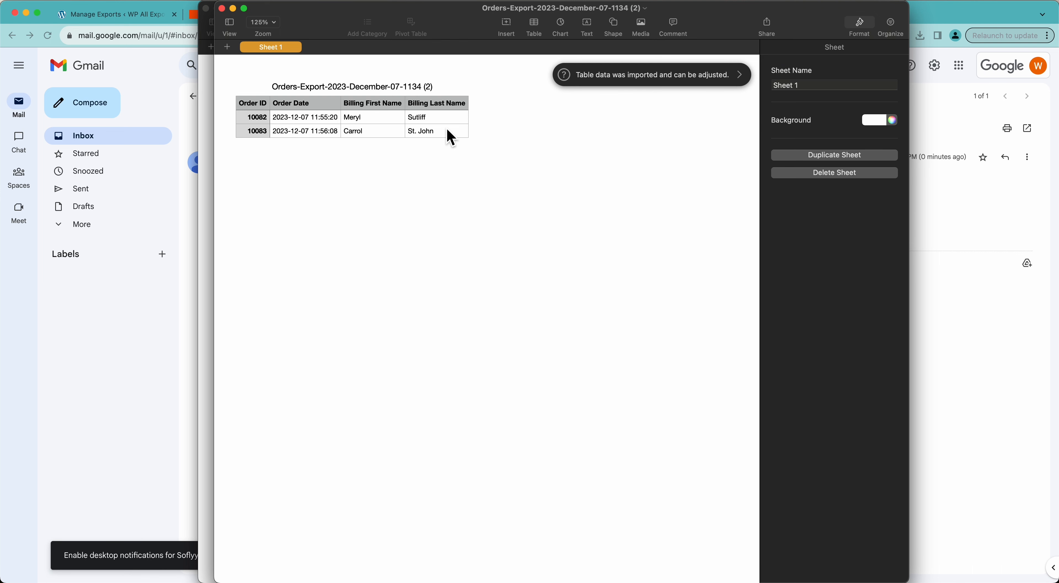
{"action": "left_click", "coordinate": [190, 212]}
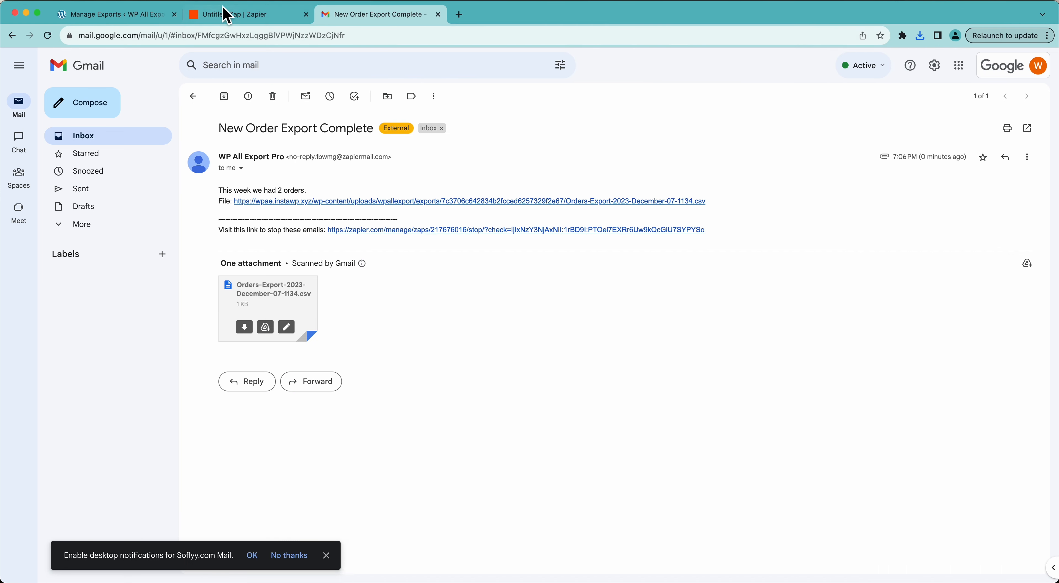
{"action": "left_click", "coordinate": [226, 15]}
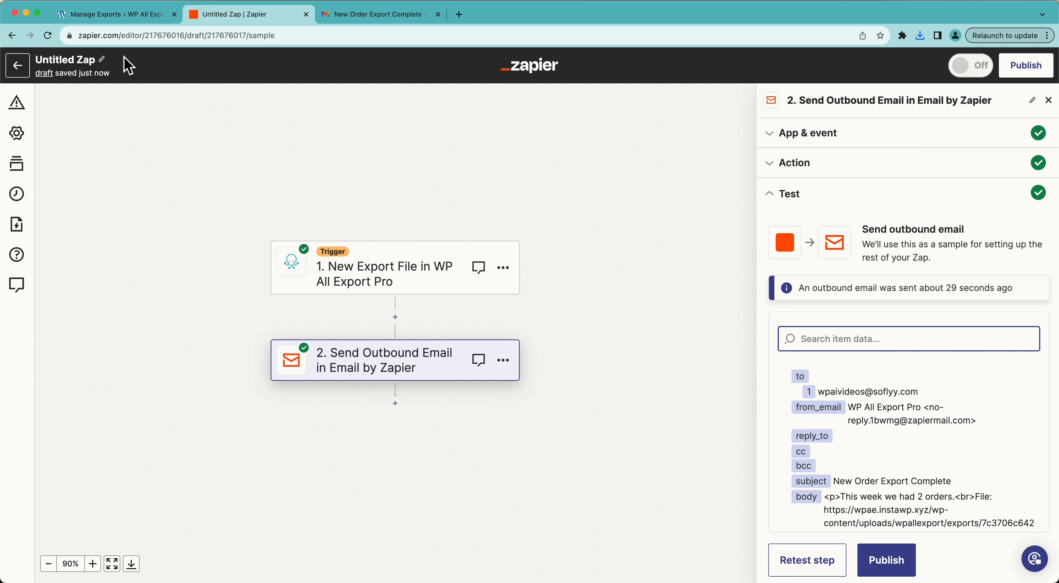
Step: Compare with the Manage Exports page, then insert a new step between the trigger and email step
{"action": "left_click", "coordinate": [130, 15]}
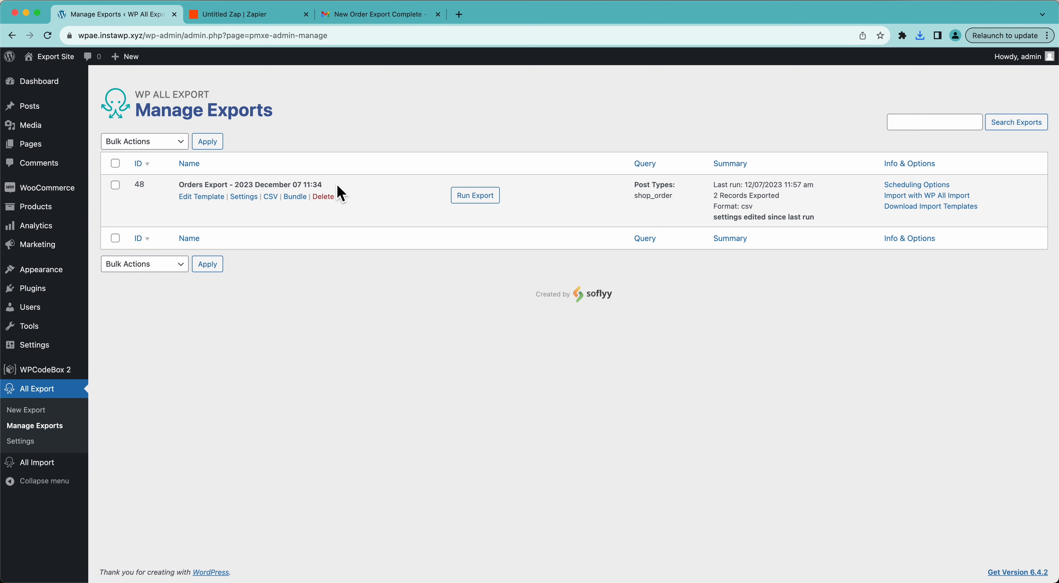
{"action": "left_click", "coordinate": [243, 18]}
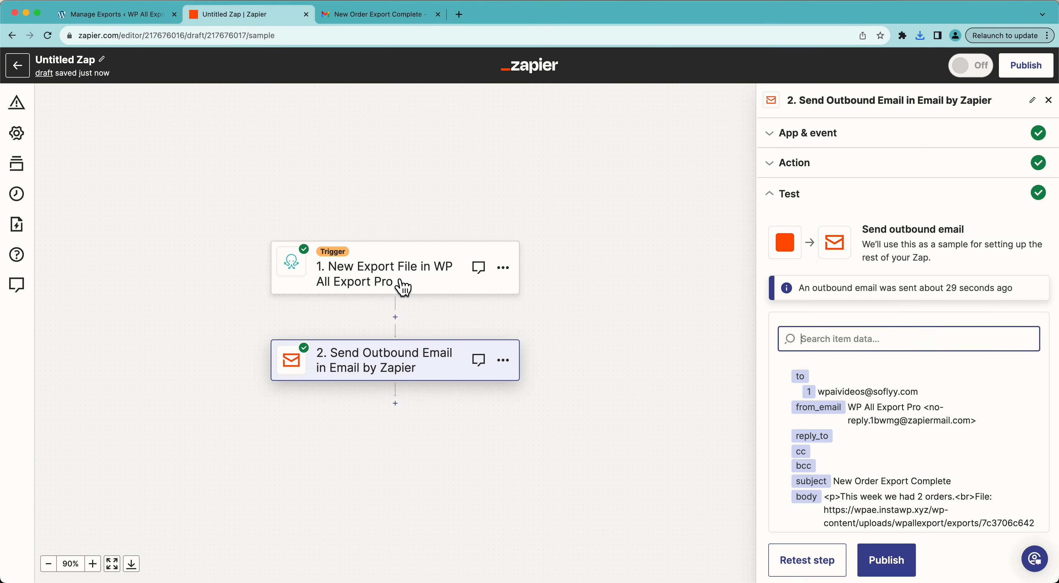
{"action": "left_click", "coordinate": [109, 15]}
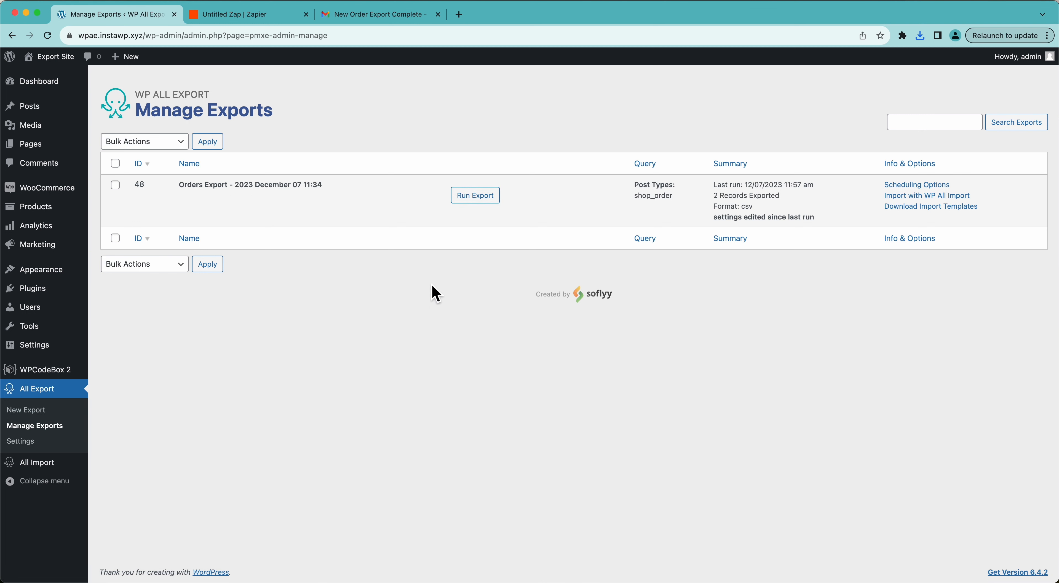
{"action": "left_click", "coordinate": [240, 16]}
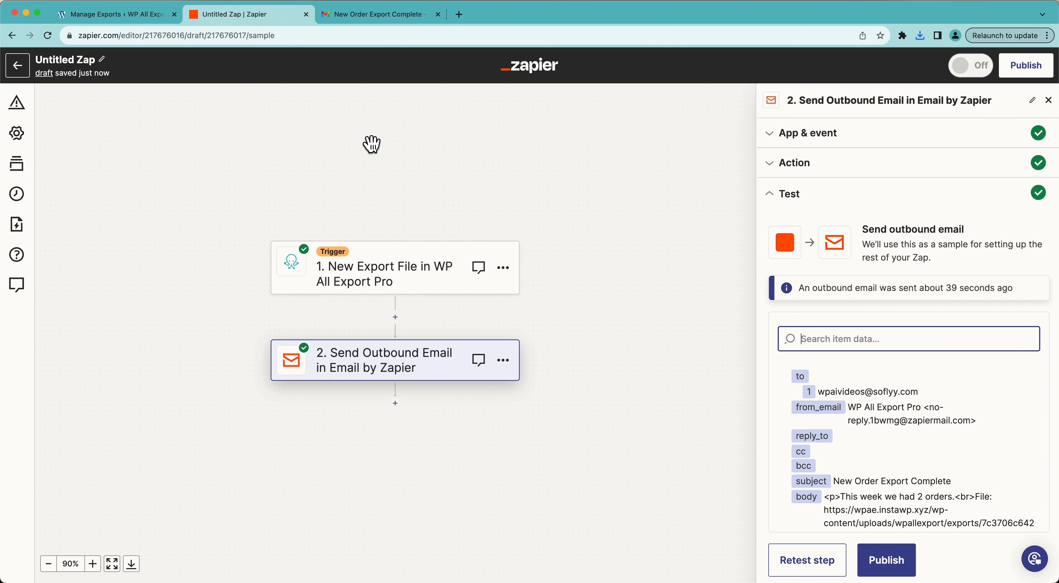
{"action": "left_click", "coordinate": [140, 16]}
{"action": "left_click", "coordinate": [226, 16]}
{"action": "left_click", "coordinate": [159, 17]}
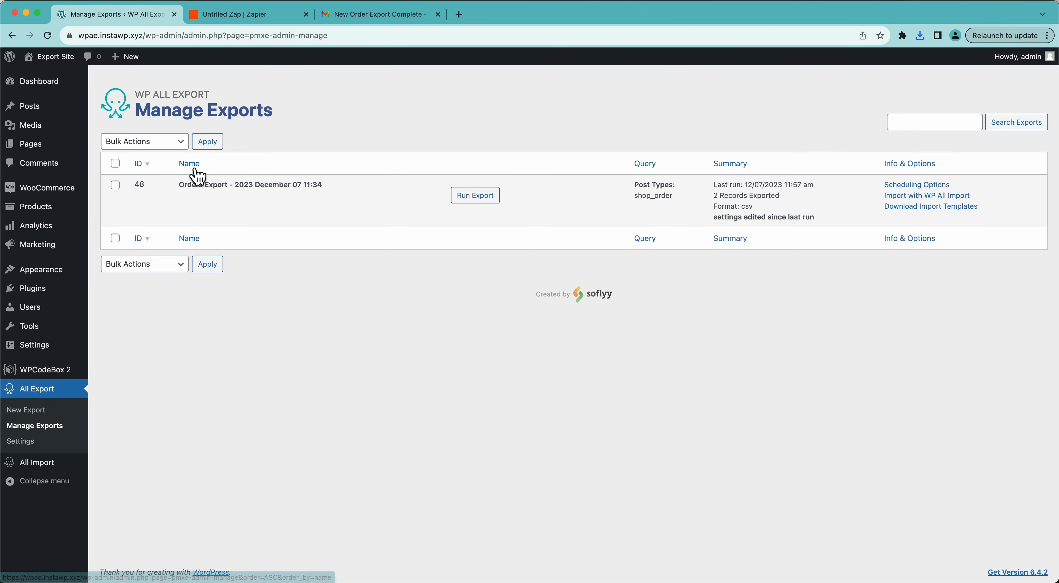
{"action": "left_click", "coordinate": [247, 15]}
{"action": "left_click", "coordinate": [396, 317]}
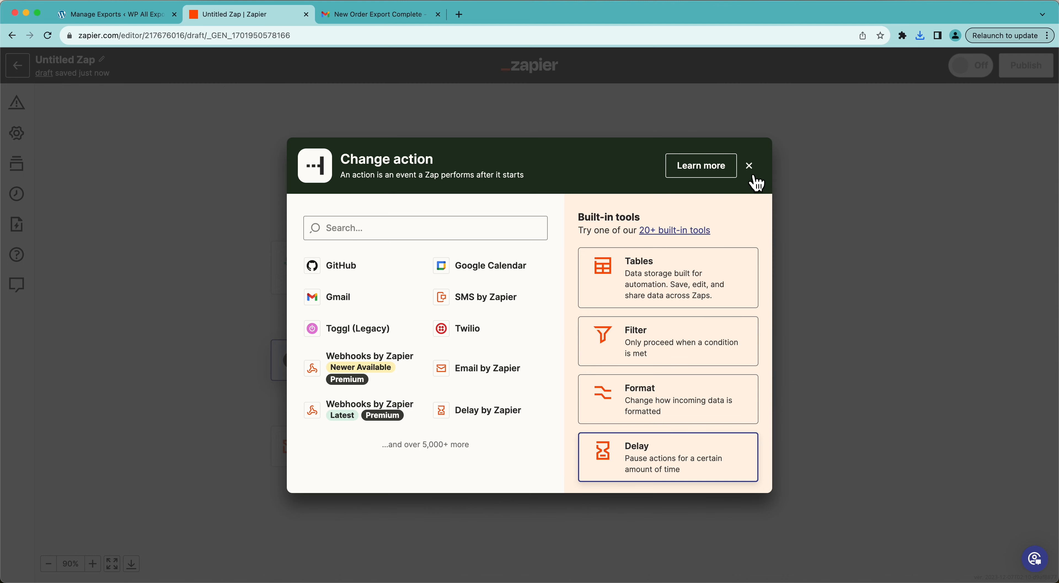
Step: Add a Filter step to the Zap that filters on the Export ID trigger field
{"action": "left_click", "coordinate": [749, 165]}
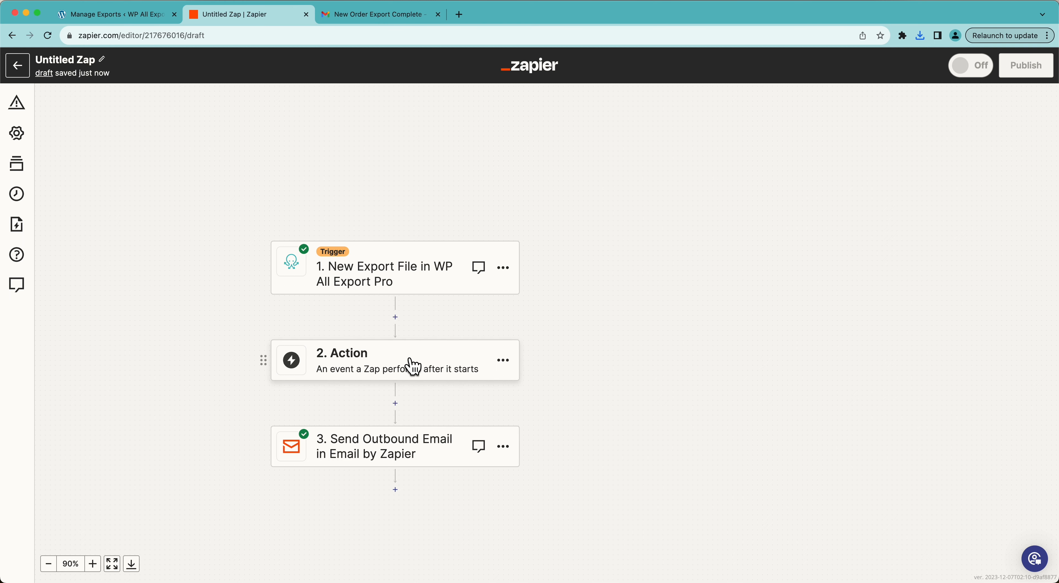
{"action": "left_click", "coordinate": [409, 367]}
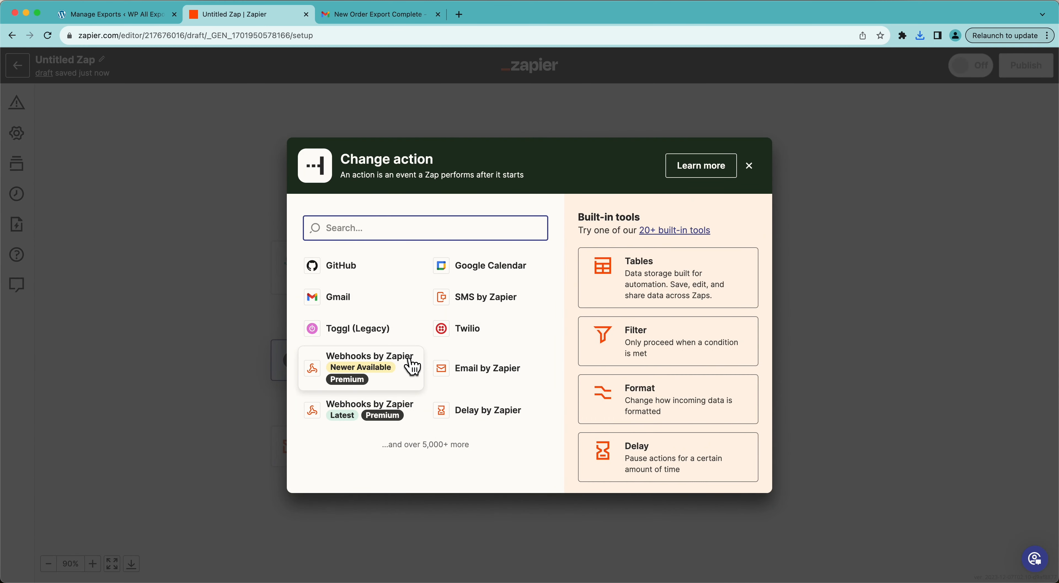
{"action": "left_click", "coordinate": [663, 340]}
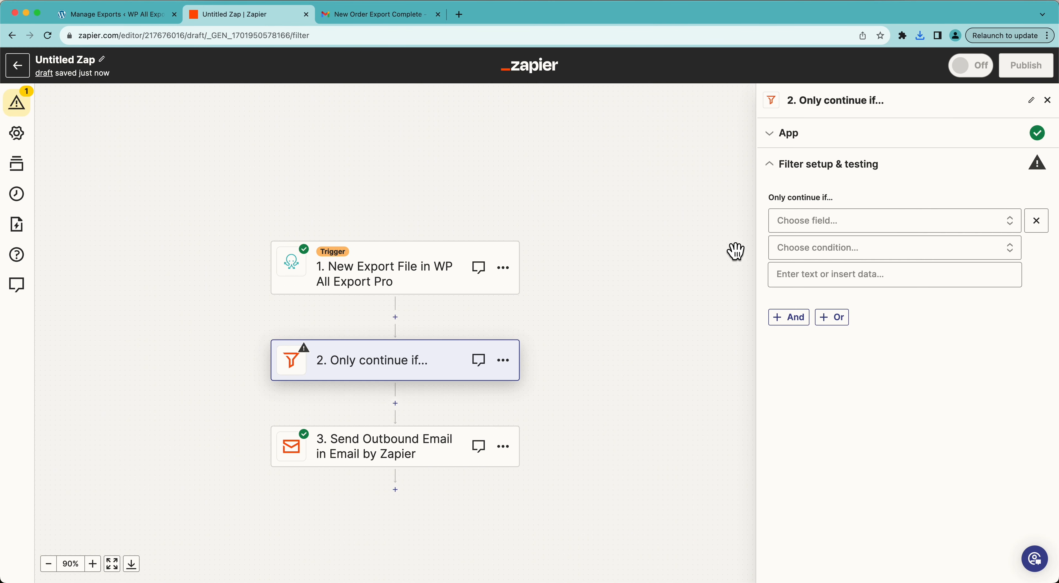
{"action": "left_click", "coordinate": [816, 227]}
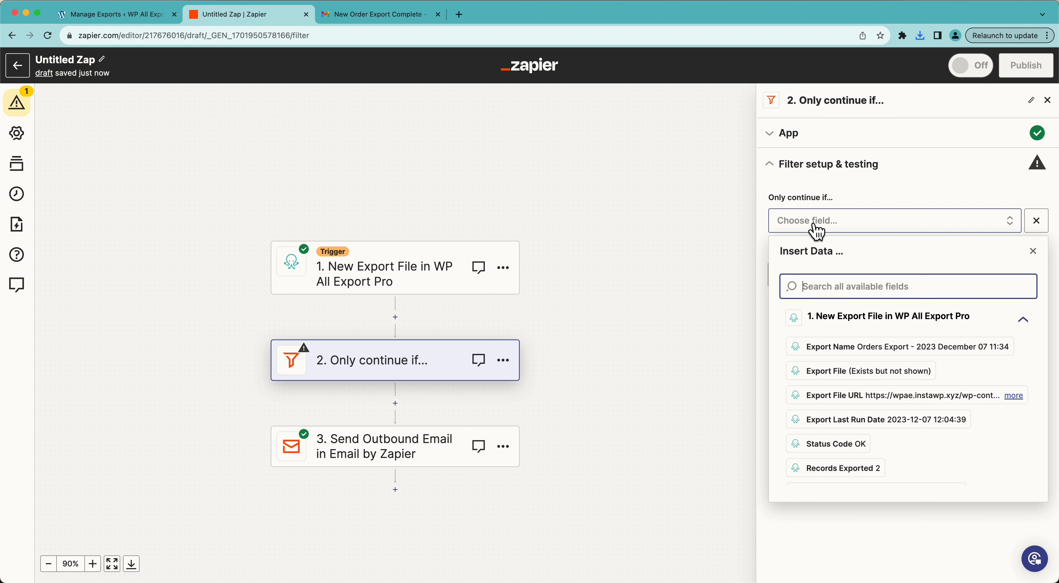
{"action": "left_click", "coordinate": [817, 229]}
{"action": "left_click", "coordinate": [818, 220]}
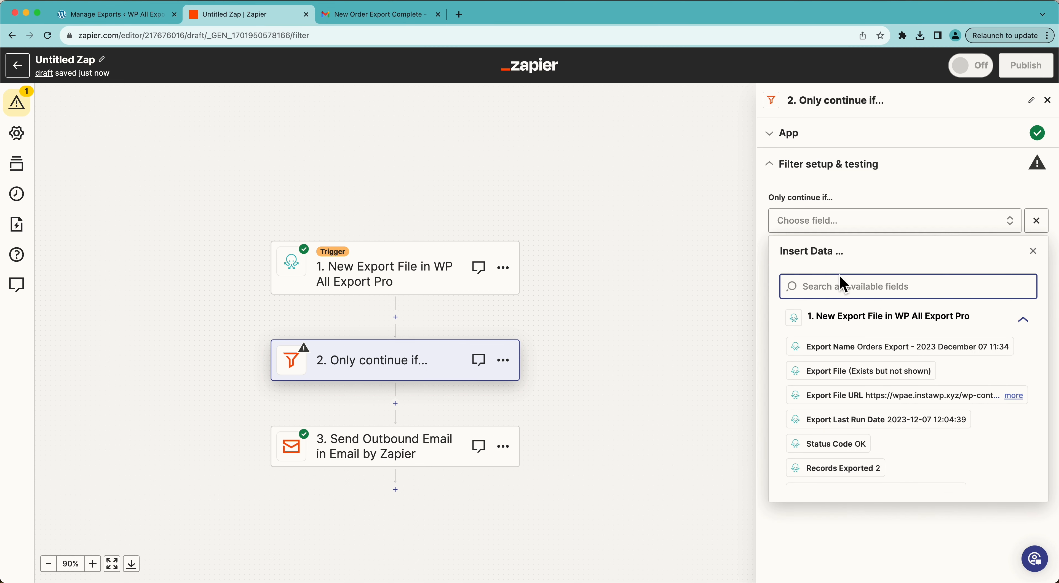
{"action": "type", "text": "ID"}
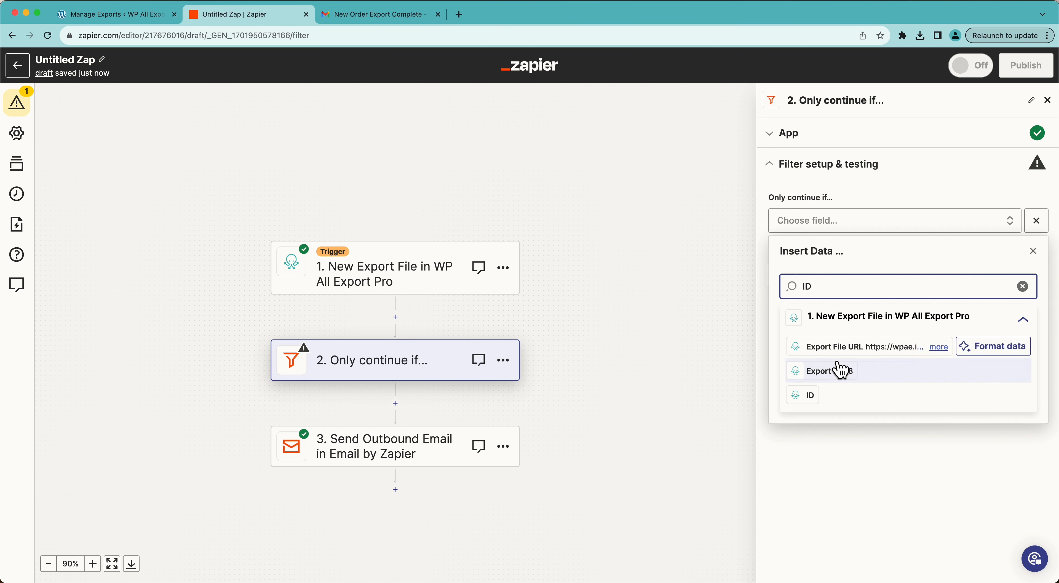
{"action": "left_click", "coordinate": [850, 381]}
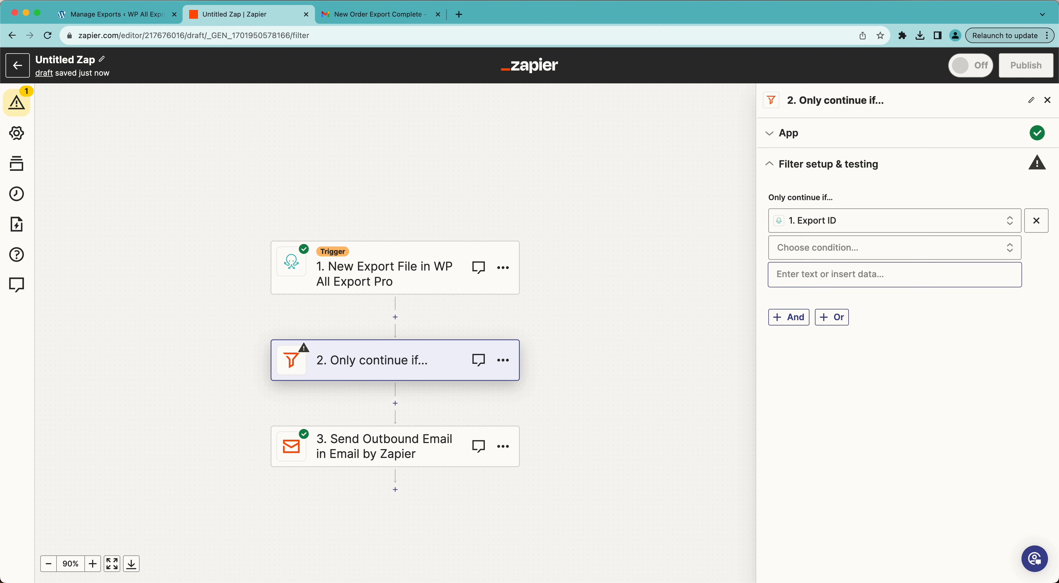
Step: Require Export ID to exactly match 48, test the filter, and rename the Zap 'Order Export to Email'
{"action": "left_click", "coordinate": [802, 252]}
{"action": "left_click", "coordinate": [809, 325]}
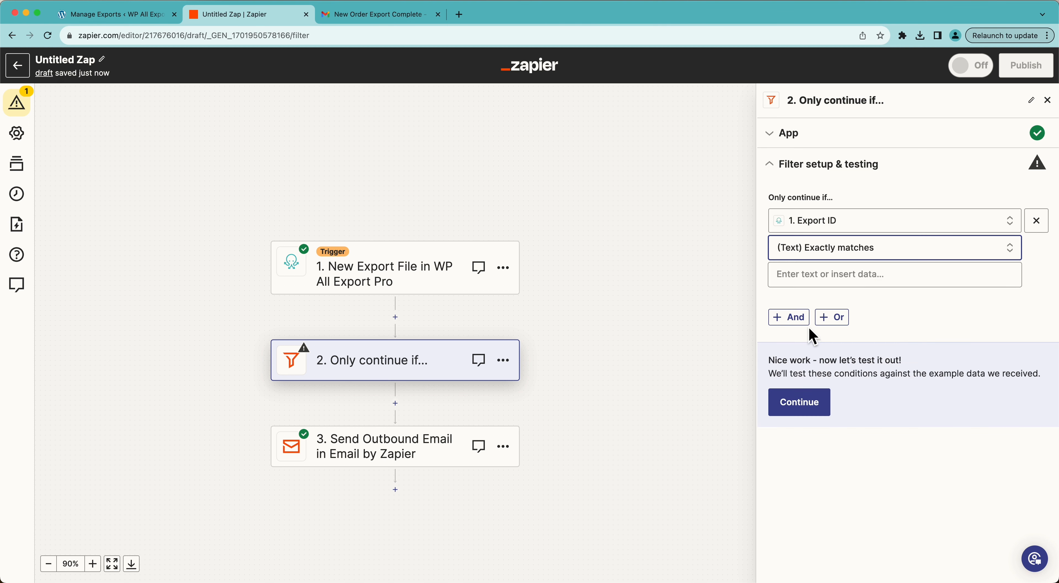
{"action": "left_click", "coordinate": [796, 276]}
{"action": "type", "text": "48"}
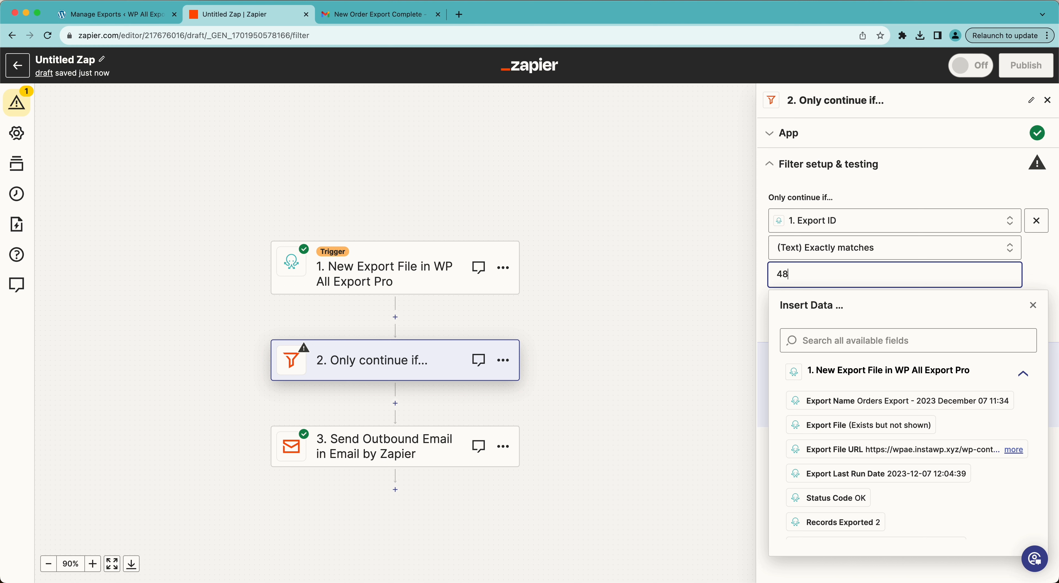
{"action": "left_click", "coordinate": [868, 190]}
{"action": "left_click", "coordinate": [800, 402]}
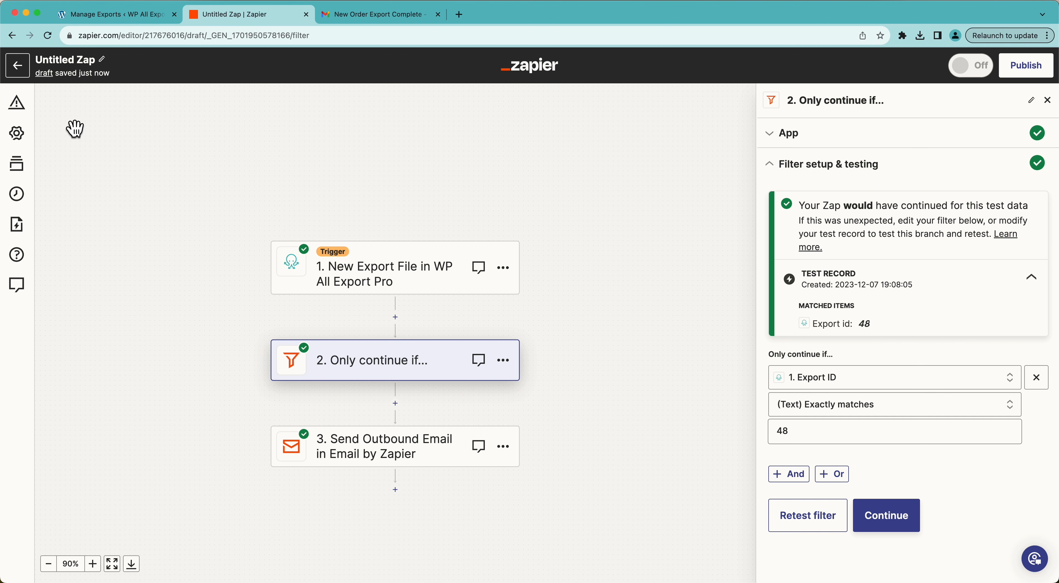
{"action": "left_click", "coordinate": [62, 59]}
{"action": "type", "text": "Order Export to Email"}
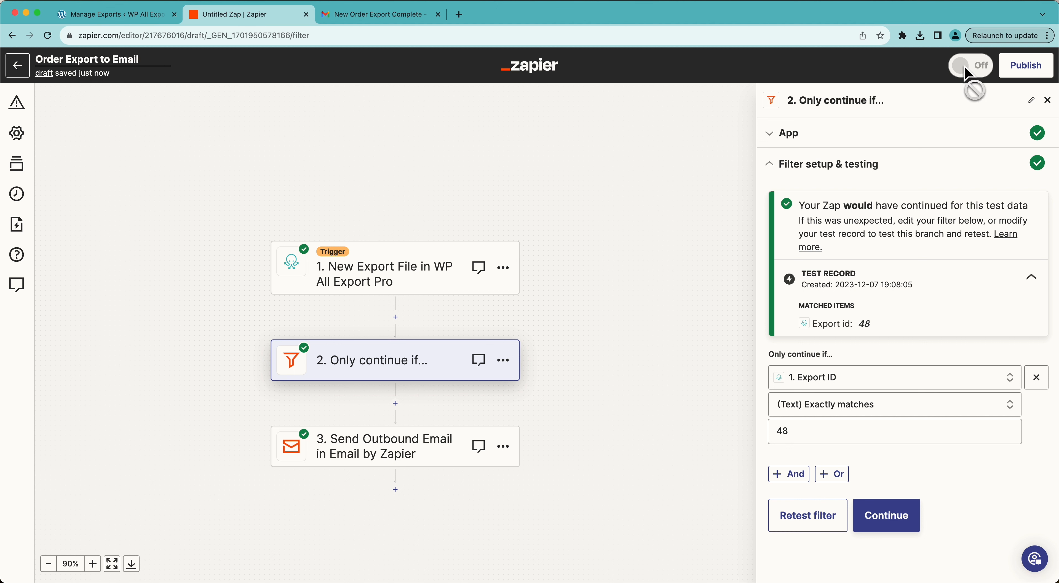
Step: Continue past the filter and email steps and publish the 'Order Export to Email' Zap
{"action": "left_click", "coordinate": [888, 516]}
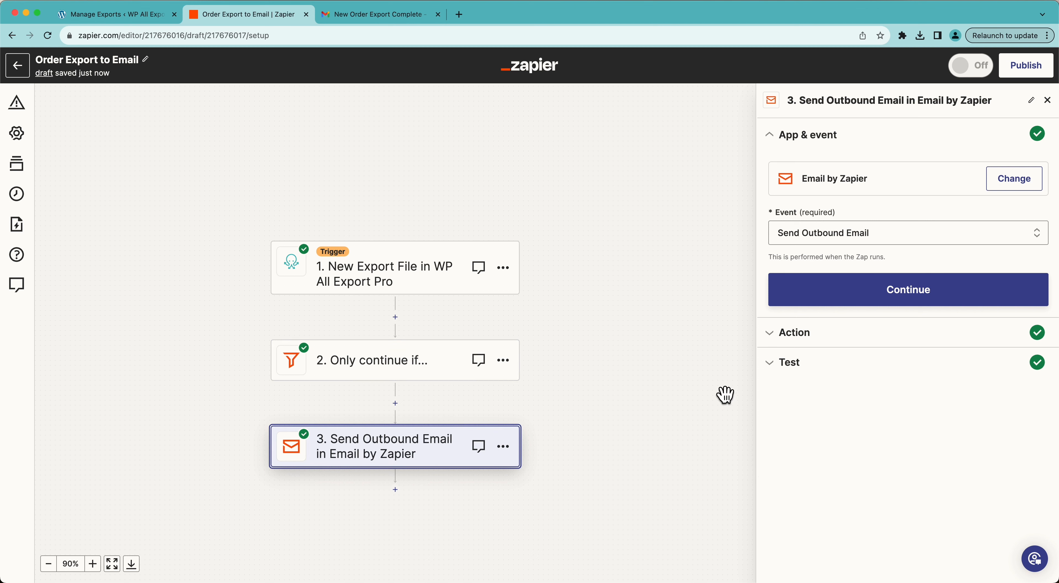
{"action": "left_click", "coordinate": [824, 302]}
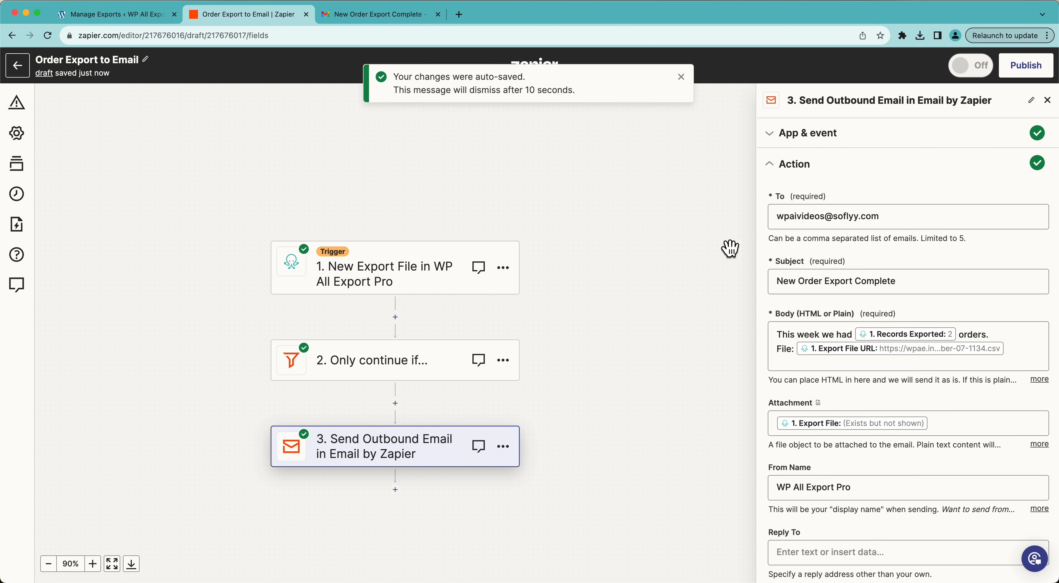
{"action": "left_click", "coordinate": [1048, 101]}
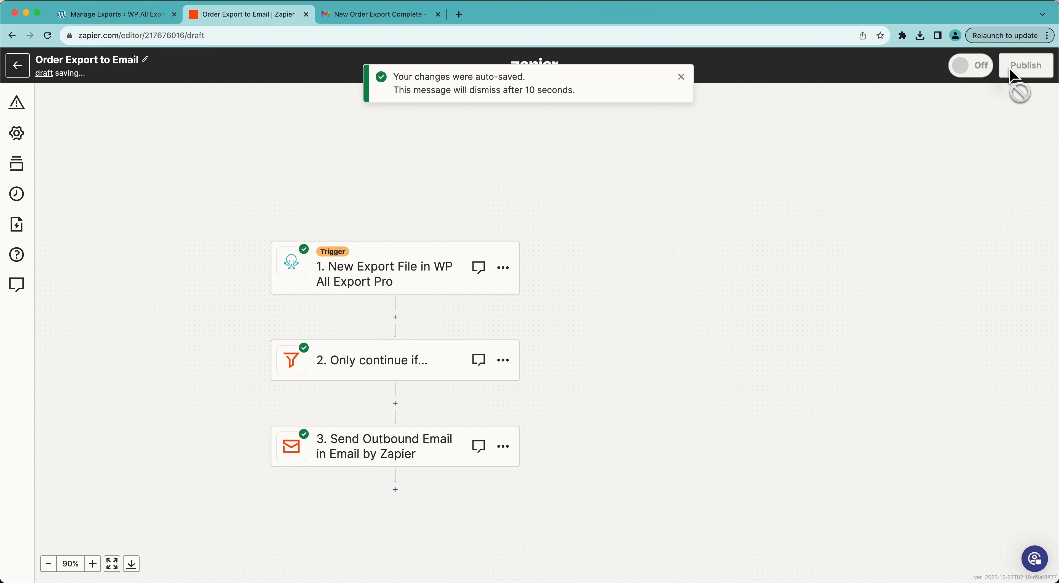
{"action": "left_click", "coordinate": [1014, 76]}
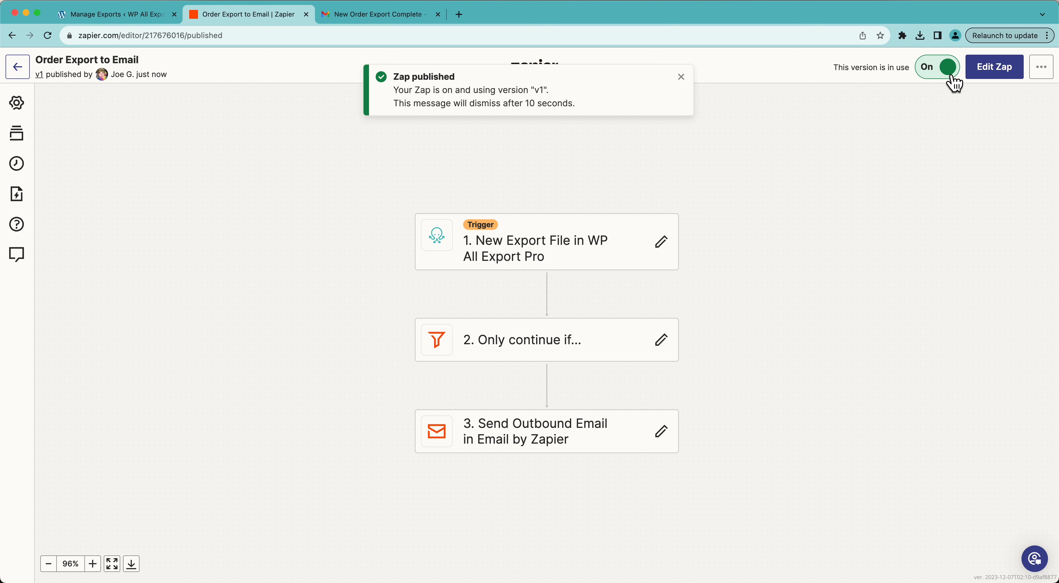
{"action": "left_click", "coordinate": [148, 18]}
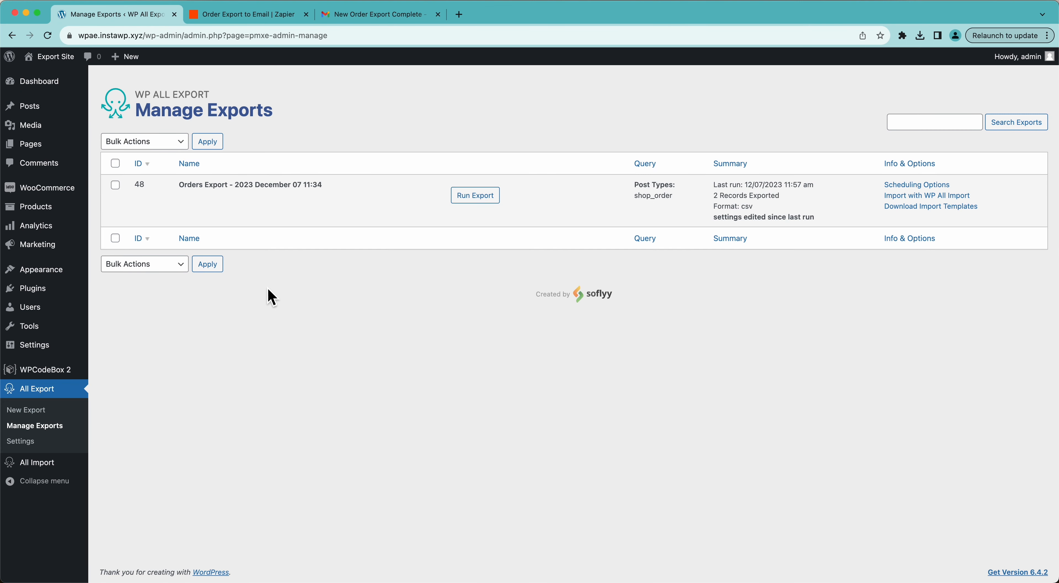
Step: Confirm and run export 48 until all 5760 orders are exported, then check the Gmail inbox
{"action": "left_click", "coordinate": [465, 196]}
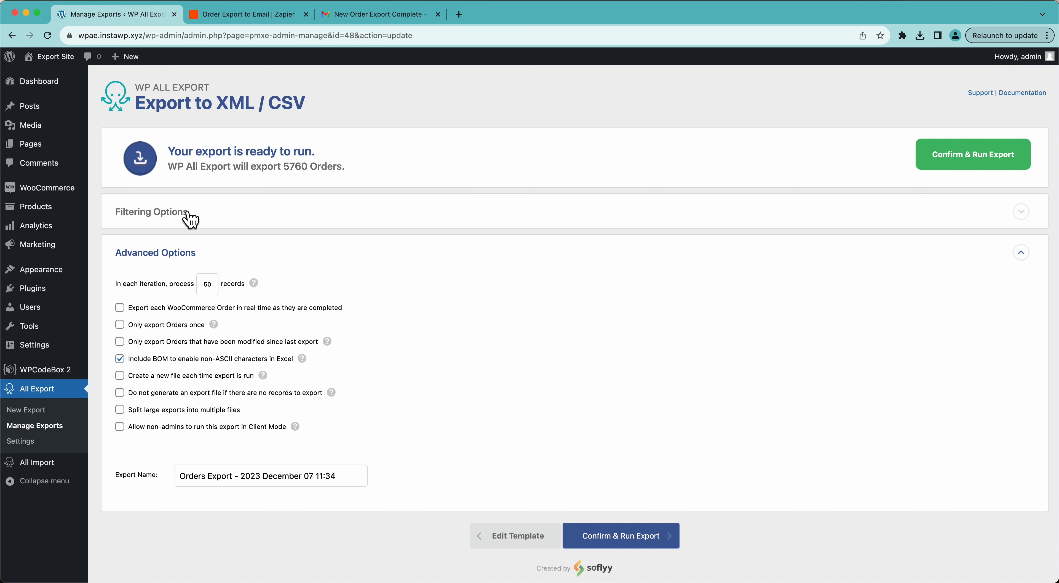
{"action": "left_click", "coordinate": [937, 156]}
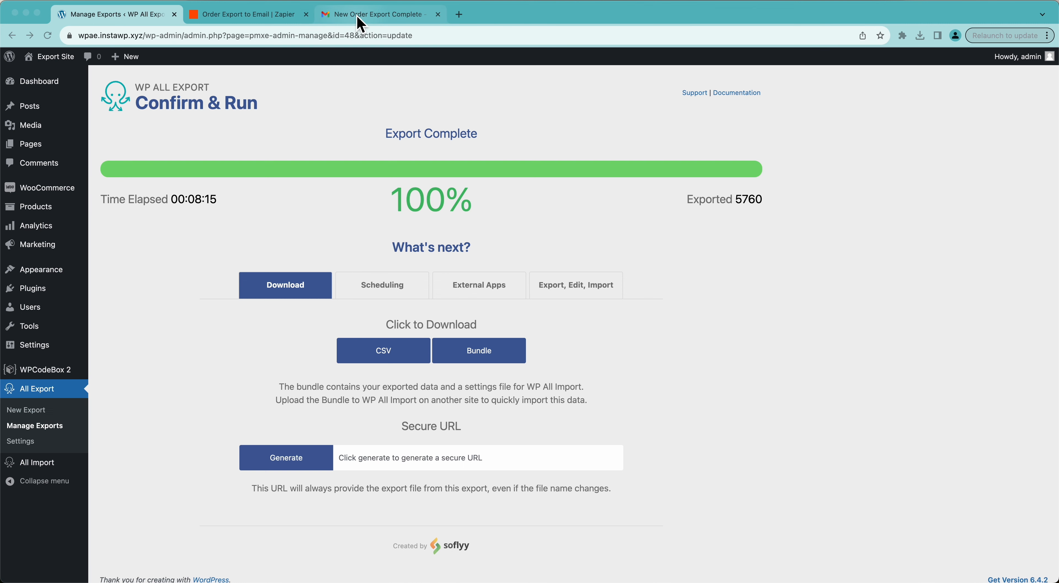
{"action": "left_click", "coordinate": [361, 24]}
{"action": "left_click", "coordinate": [131, 142]}
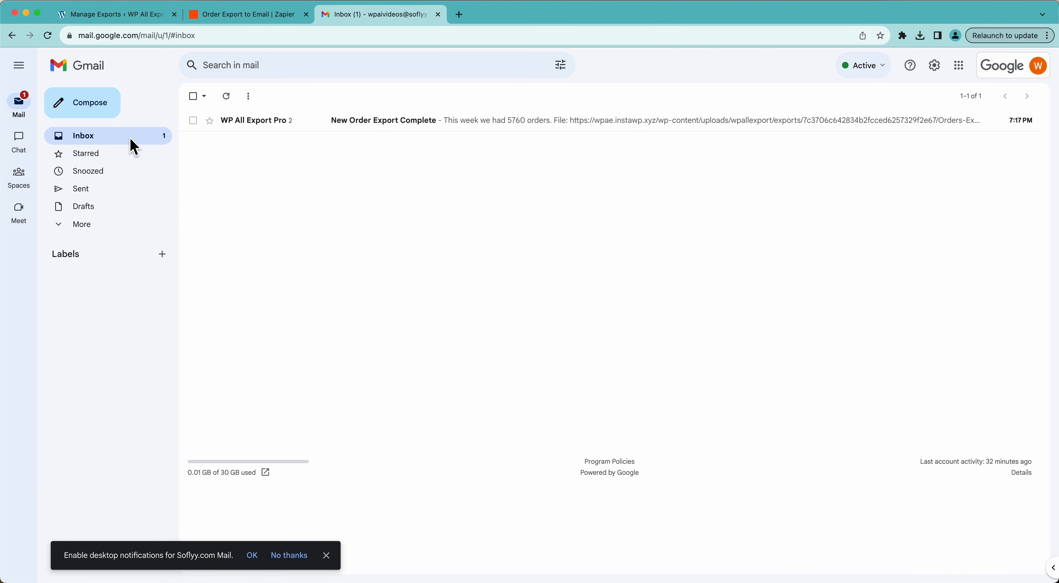
Step: Open the New Order Export Complete email and view the downloaded orders CSV in Numbers
{"action": "left_click", "coordinate": [350, 134]}
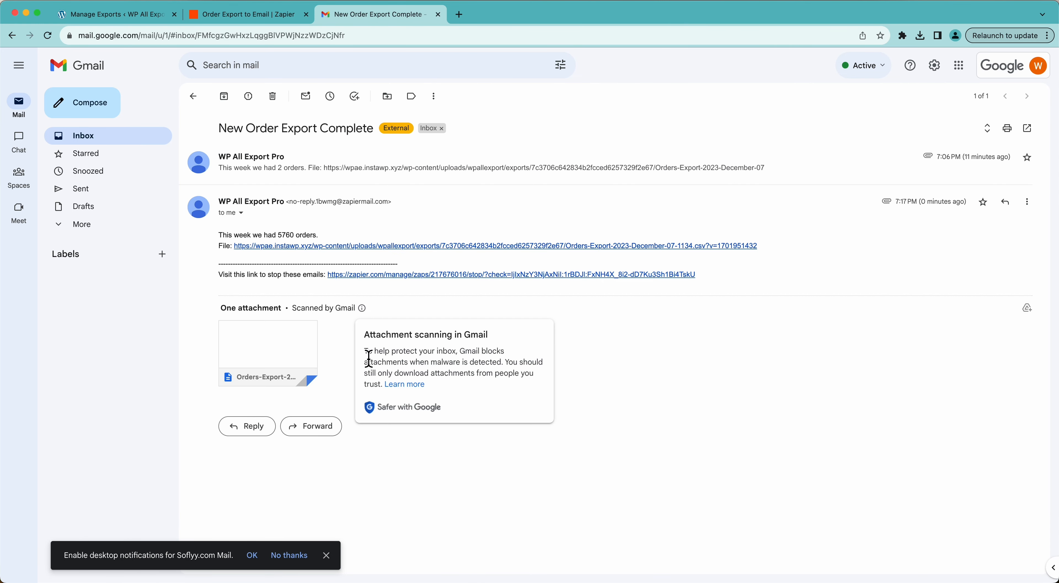
{"action": "left_click_drag", "start_coordinate": [230, 240], "coordinate": [318, 240]}
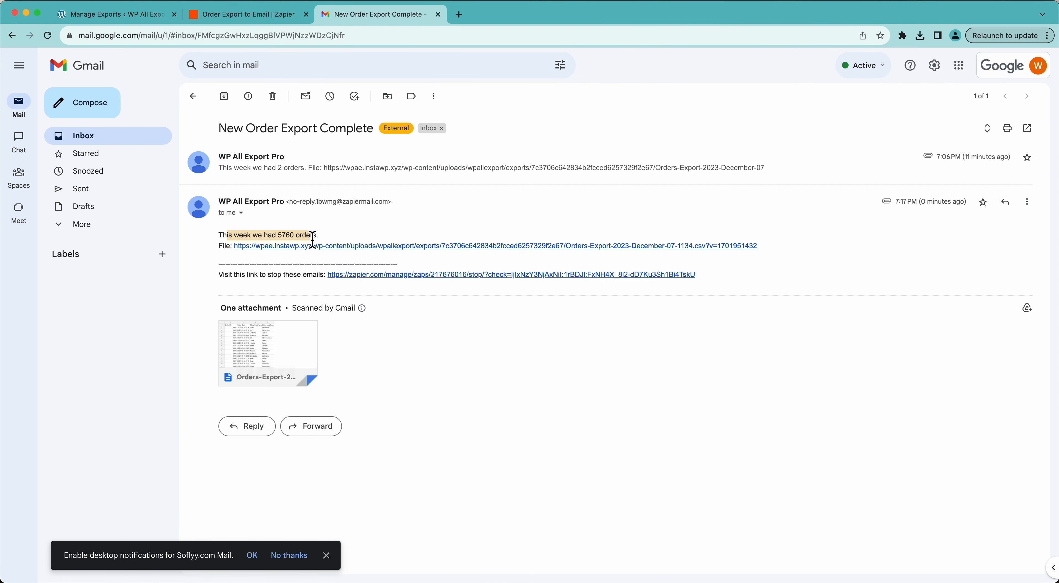
{"action": "left_click", "coordinate": [312, 241]}
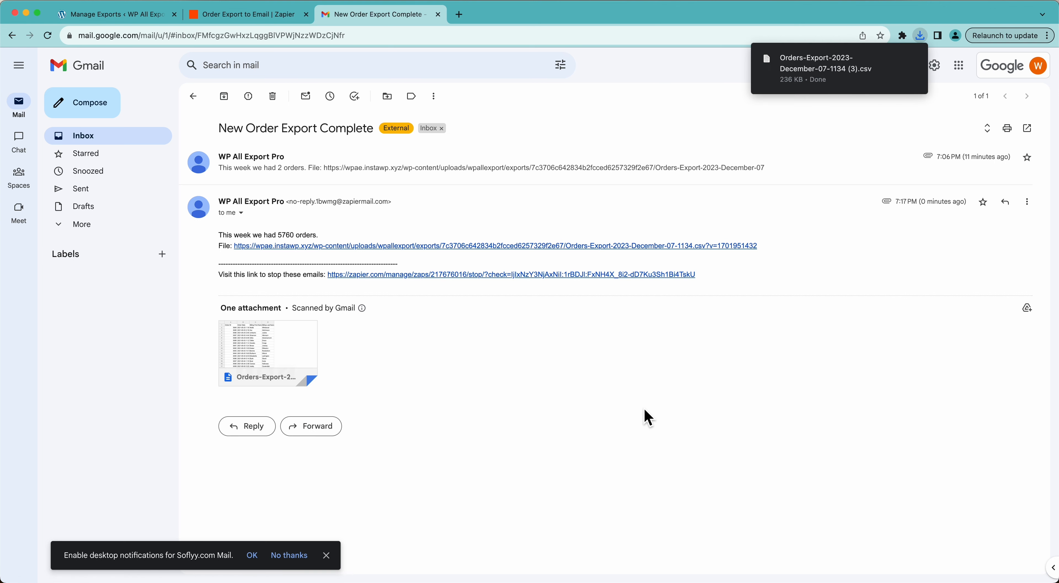
{"action": "left_click", "coordinate": [827, 69]}
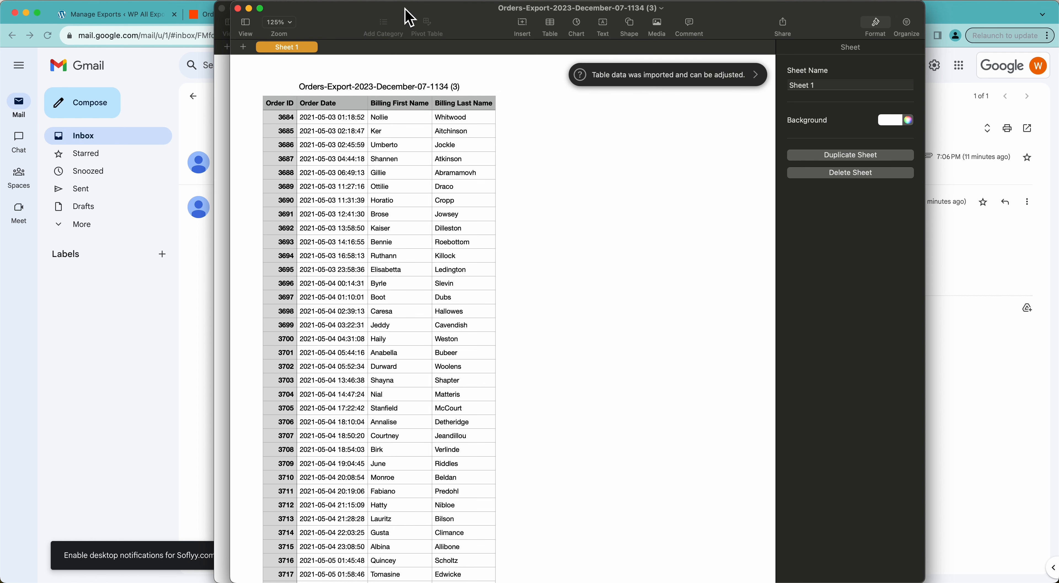
{"action": "mouse_move", "coordinate": [409, 8]}
{"action": "left_mouse_down"}
{"action": "mouse_move", "coordinate": [600, 31]}
{"action": "mouse_move", "coordinate": [605, 20]}
{"action": "mouse_move", "coordinate": [426, 17]}
{"action": "left_mouse_up"}
{"action": "scroll", "coordinate": [441, 247], "scroll_direction": "down", "scroll_amount": 20}
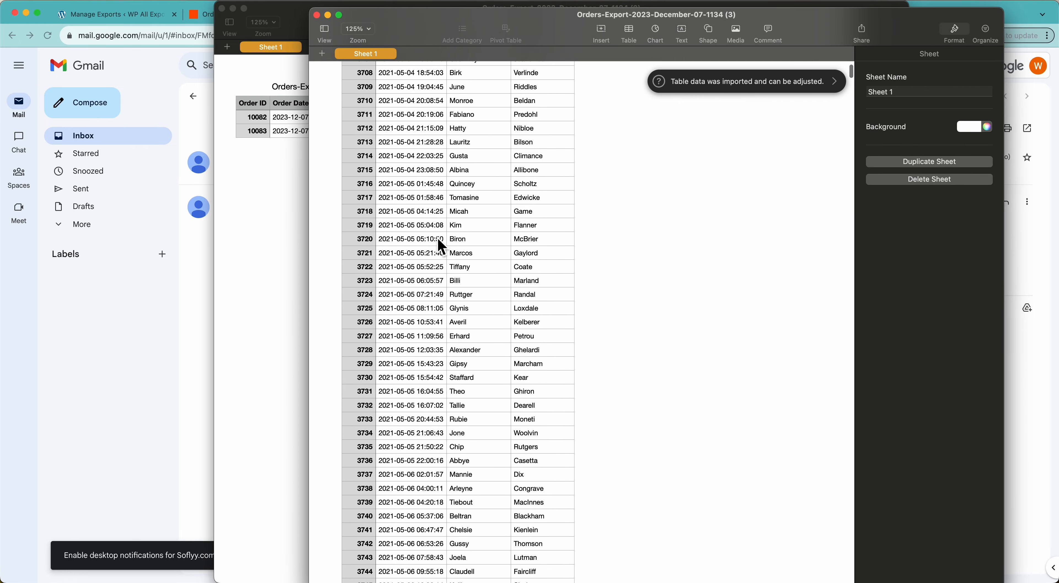
{"action": "scroll", "coordinate": [439, 244], "scroll_direction": "up", "scroll_amount": 20}
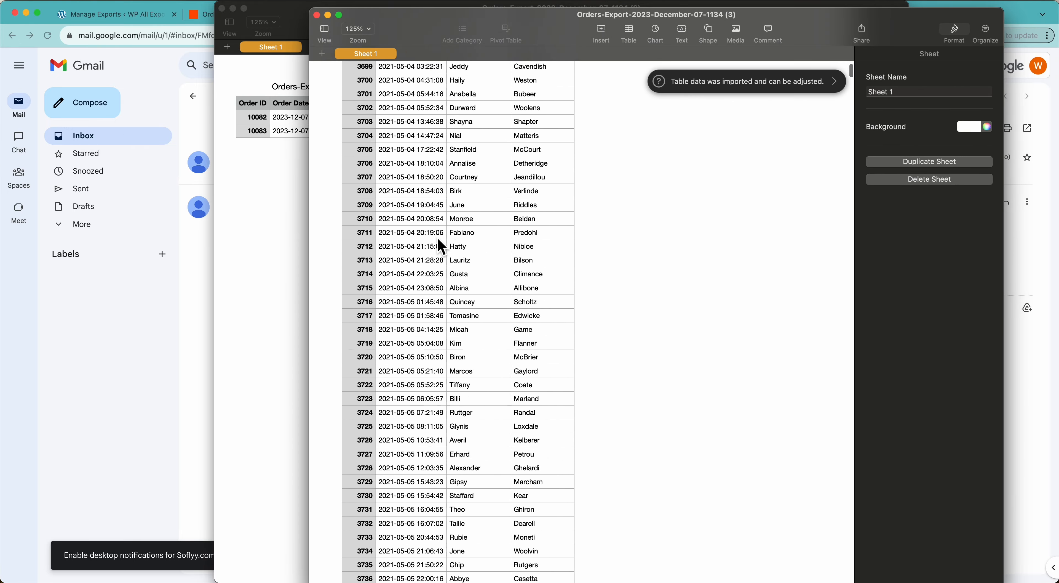
{"action": "left_click", "coordinate": [140, 16]}
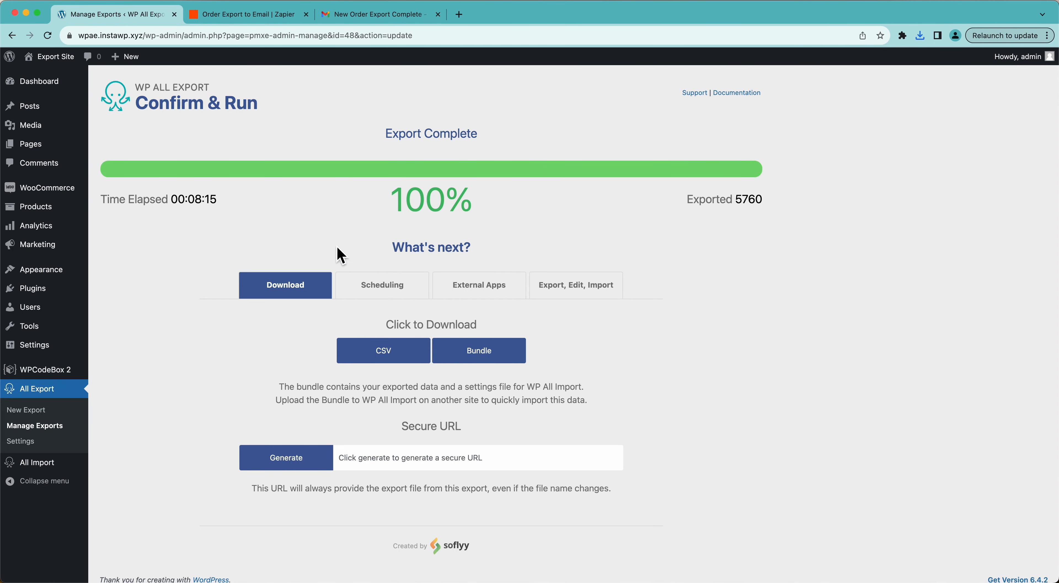
Step: Confirm export 48's weekly Monday 12:00am schedule and turn on 'Only export Orders once'
{"action": "left_click", "coordinate": [386, 295]}
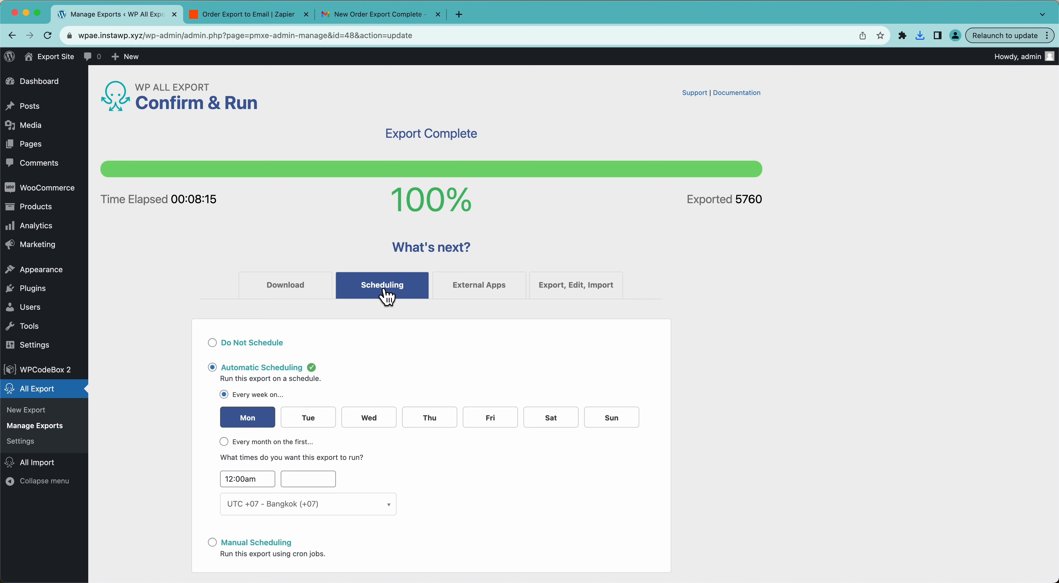
{"action": "scroll", "coordinate": [176, 392], "scroll_direction": "down", "scroll_amount": 3}
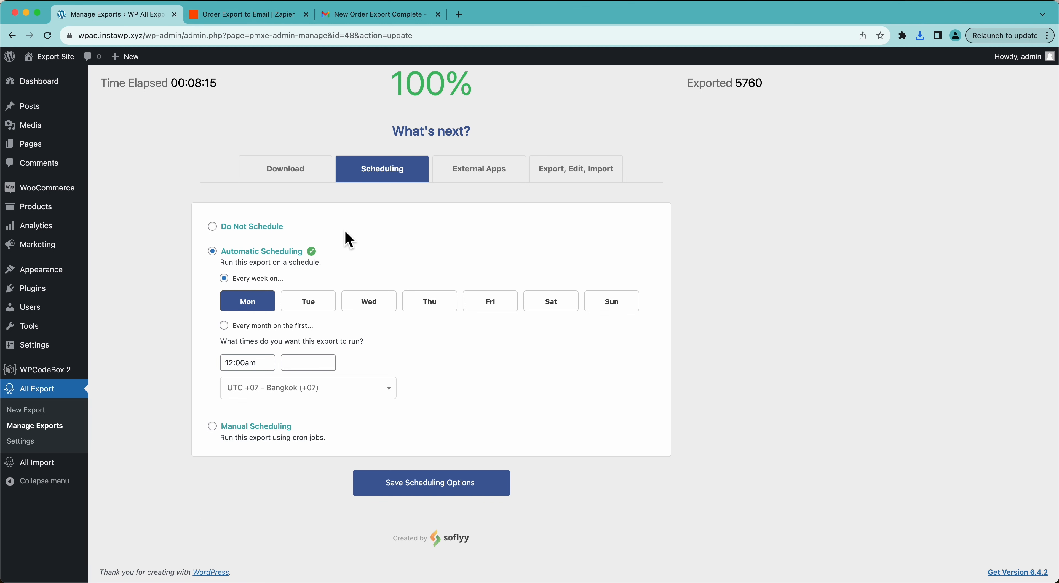
{"action": "left_click", "coordinate": [37, 426]}
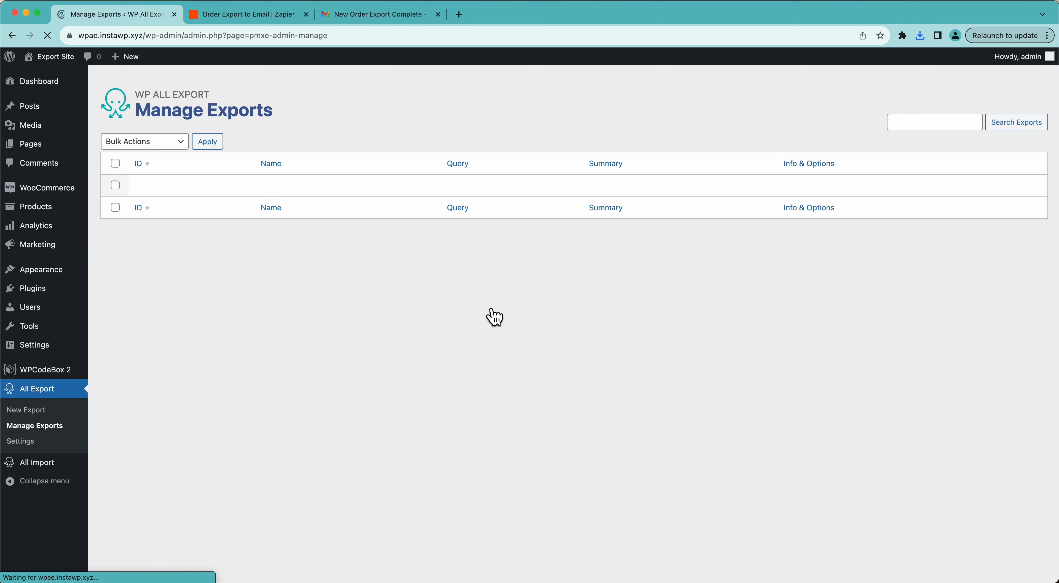
{"action": "left_click", "coordinate": [244, 197]}
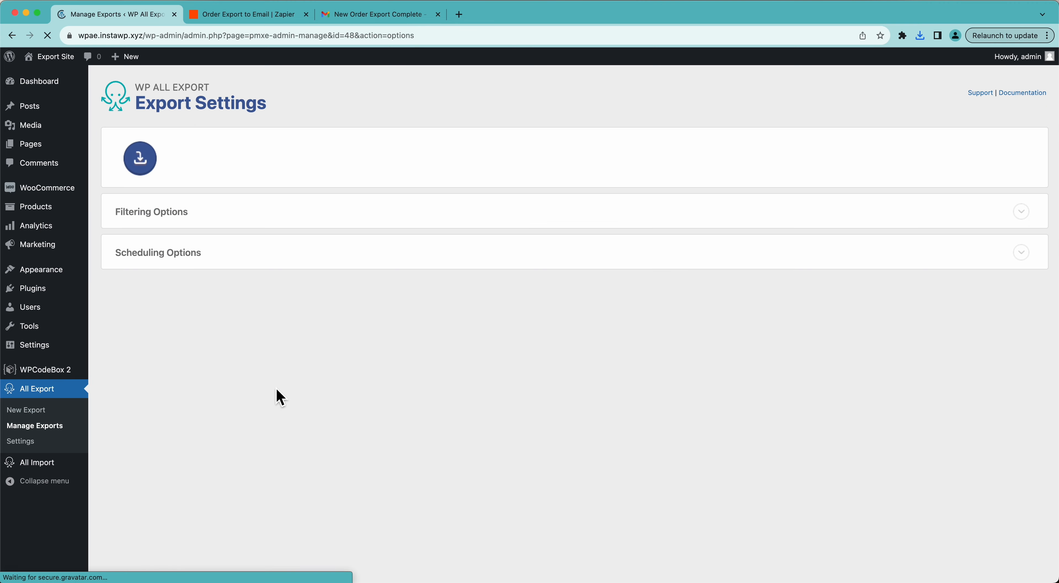
{"action": "left_click", "coordinate": [184, 249]}
{"action": "scroll", "coordinate": [175, 358], "scroll_direction": "down", "scroll_amount": 6}
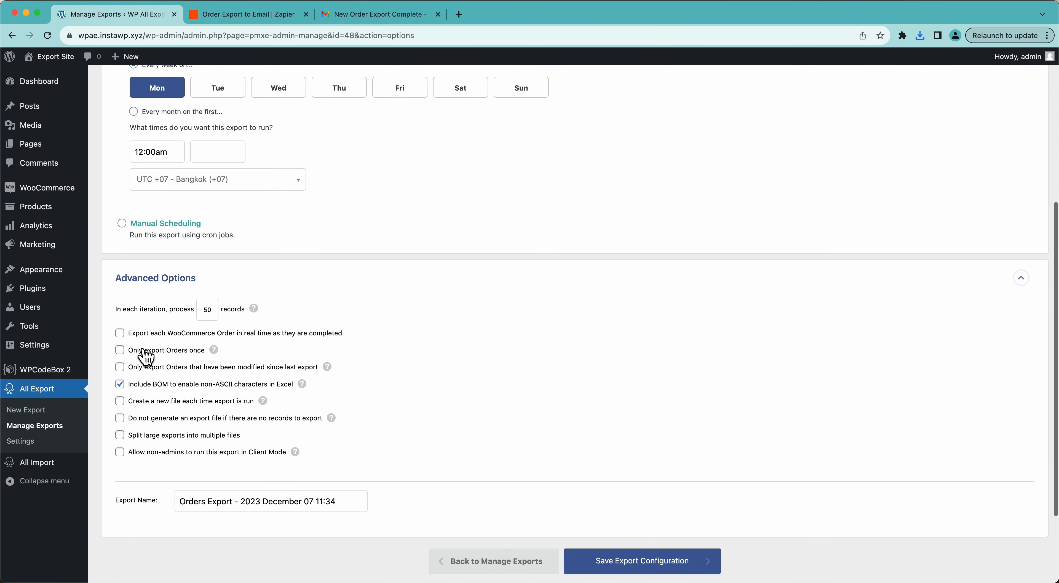
{"action": "left_click", "coordinate": [177, 353]}
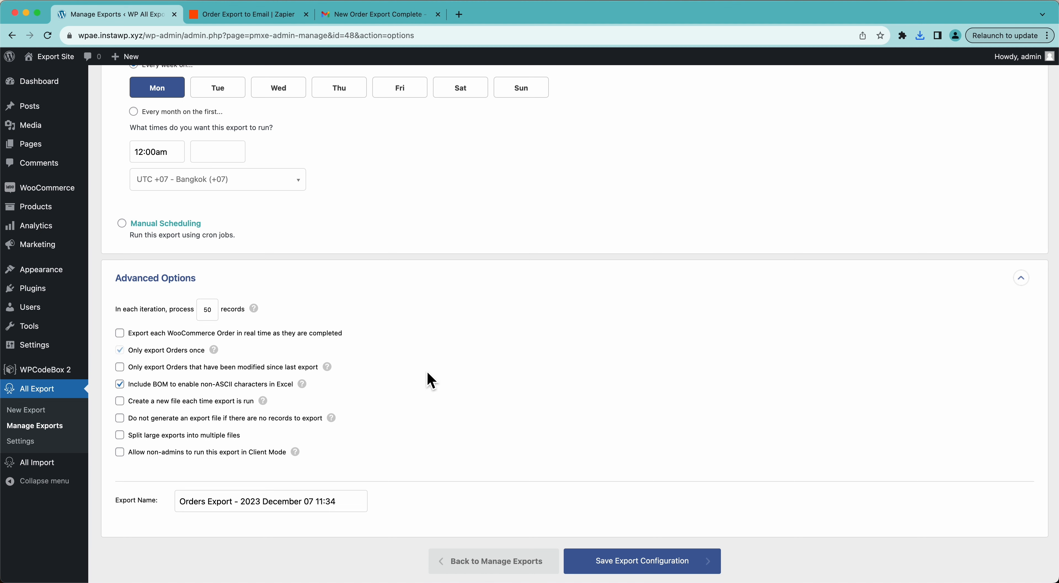
{"action": "scroll", "coordinate": [428, 376], "scroll_direction": "up", "scroll_amount": 3}
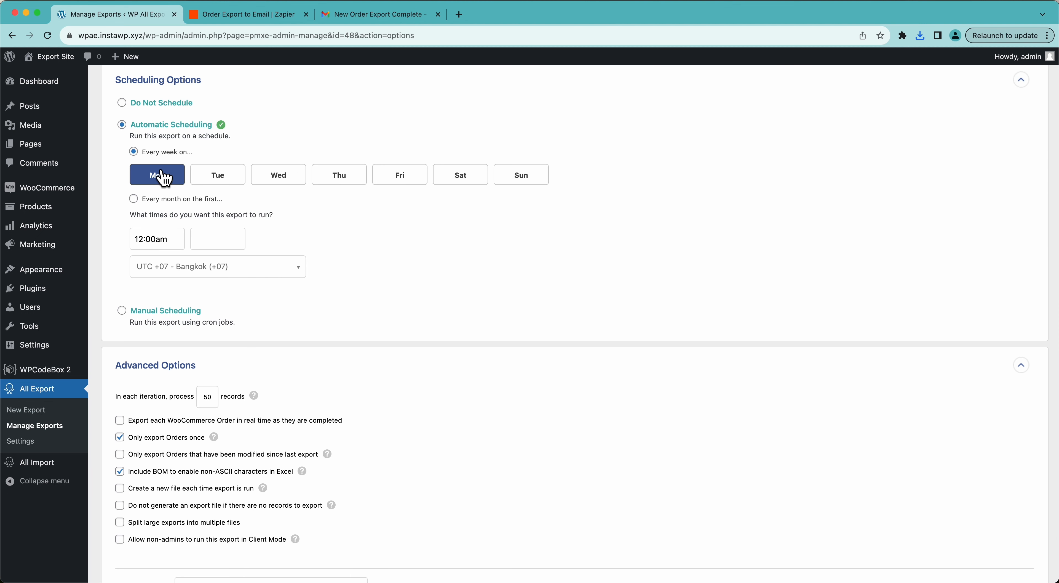